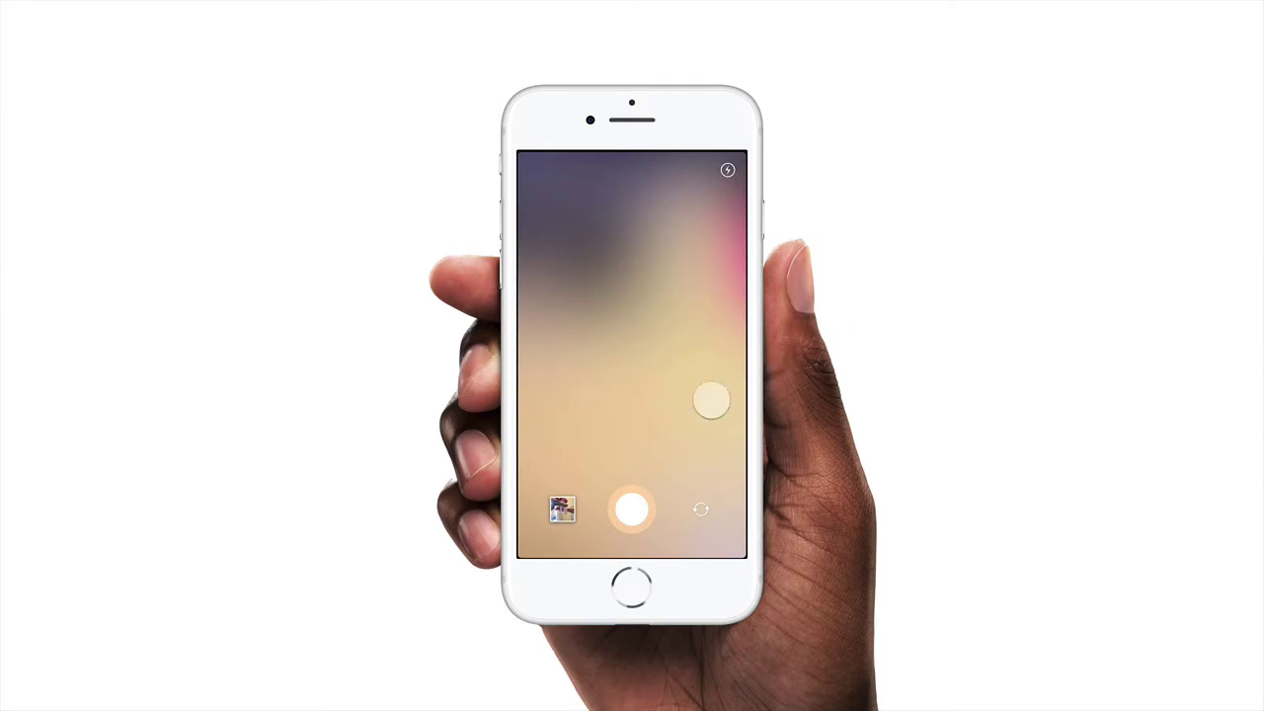
In the demo video, open the Boomerangs grid, view the first boomerang's Share screen, then return to the grid
{"action": "left_click", "coordinate": [564, 505]}
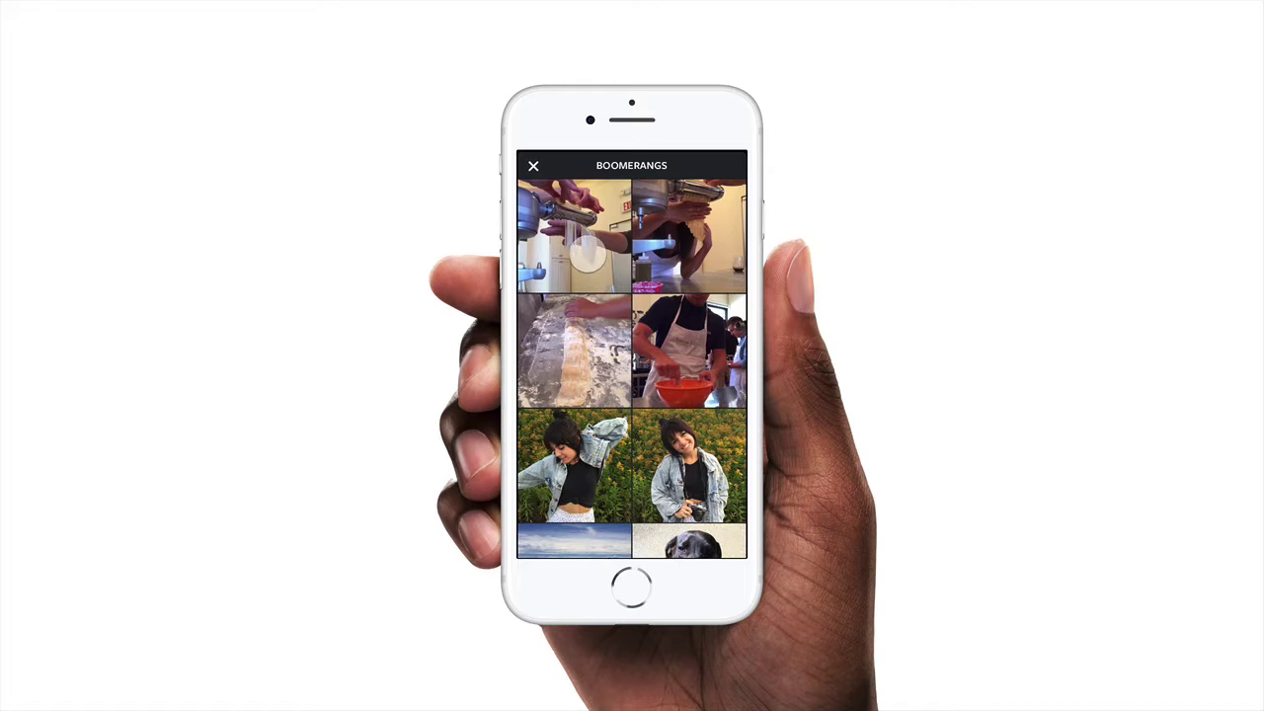
{"action": "left_click", "coordinate": [587, 252]}
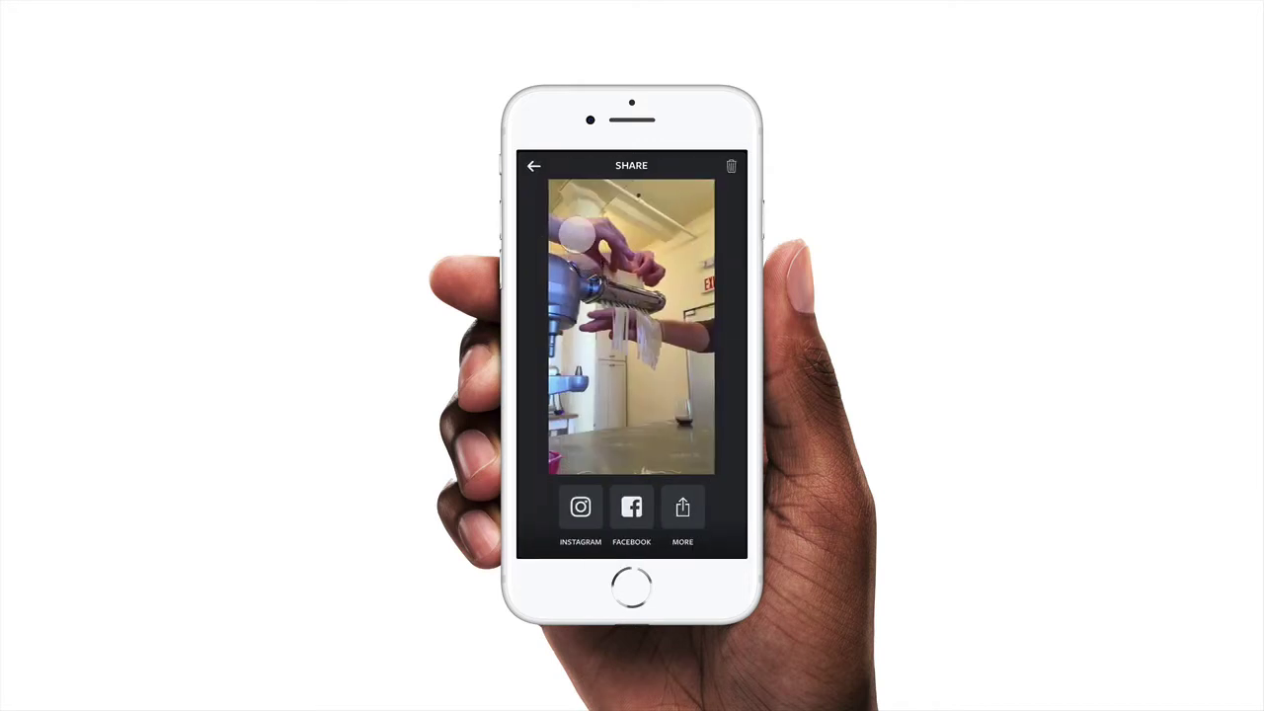
{"action": "left_click", "coordinate": [534, 166]}
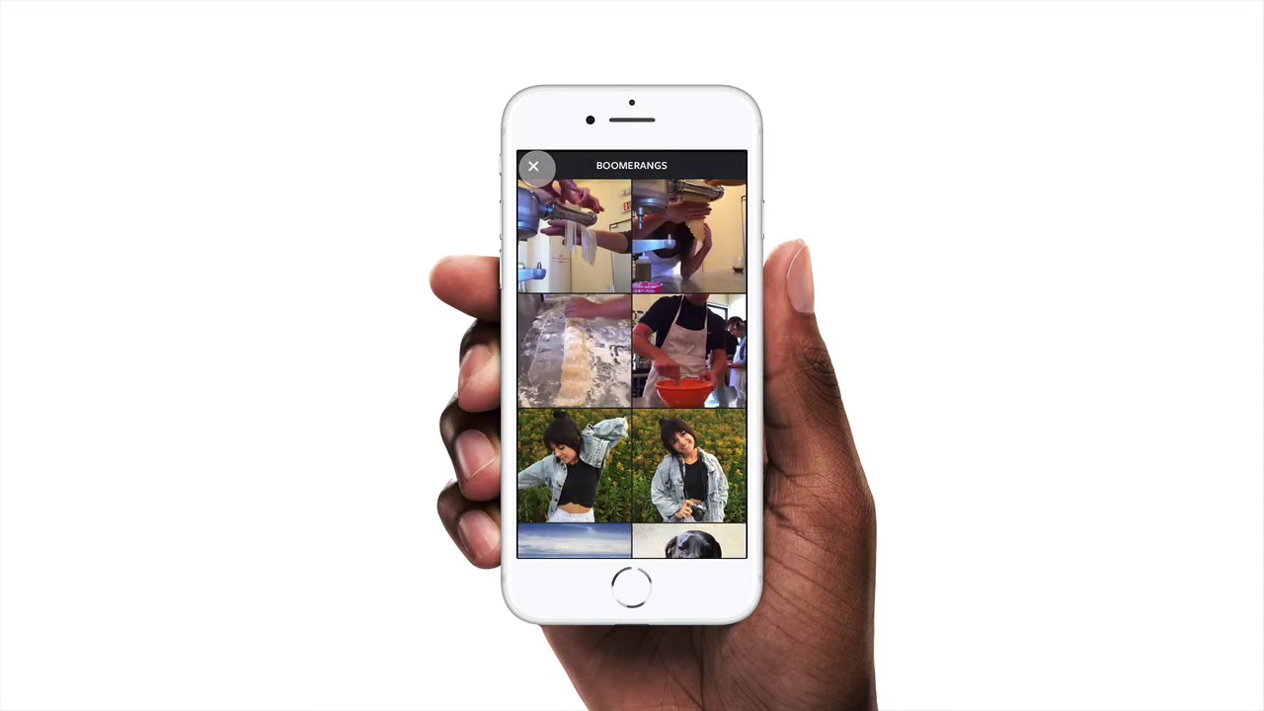
Leave the demo's Boomerangs grid and bring up the Boomerang prototype in Origami Studio
{"action": "mouse_move", "coordinate": [580, 327]}
{"action": "left_mouse_down"}
{"action": "mouse_move", "coordinate": [578, 215]}
{"action": "mouse_move", "coordinate": [582, 348]}
{"action": "left_mouse_up"}
{"action": "left_click", "coordinate": [533, 166]}
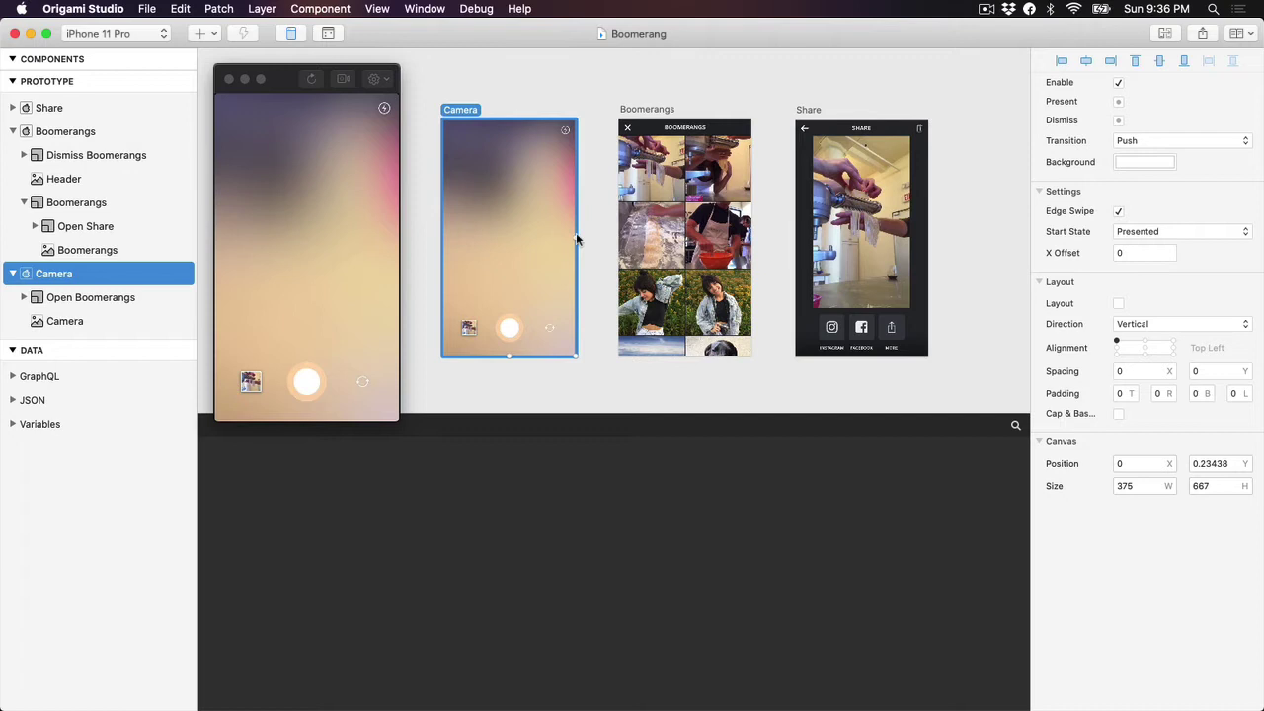
Link the Camera thumbnail to the Boomerangs screen with a Tap / Present interaction and place its Interaction patch
{"action": "left_click_drag", "start_coordinate": [469, 331], "coordinate": [691, 225]}
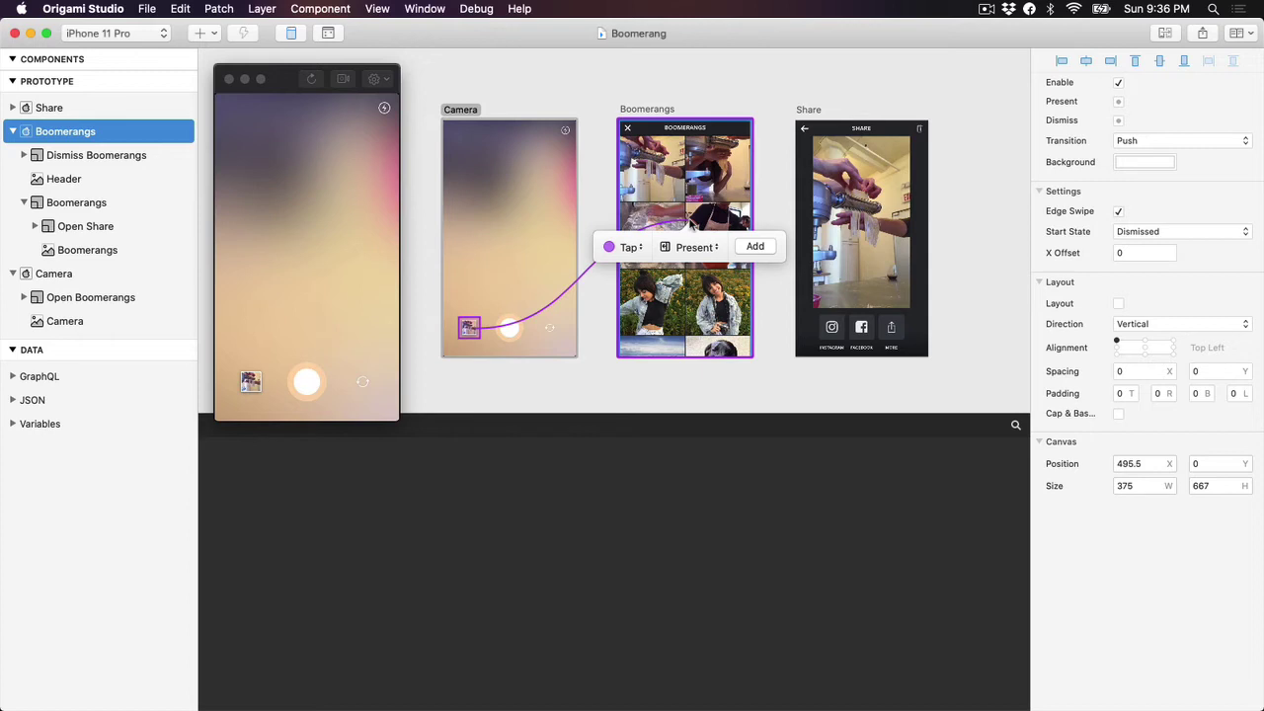
{"action": "left_click", "coordinate": [640, 247]}
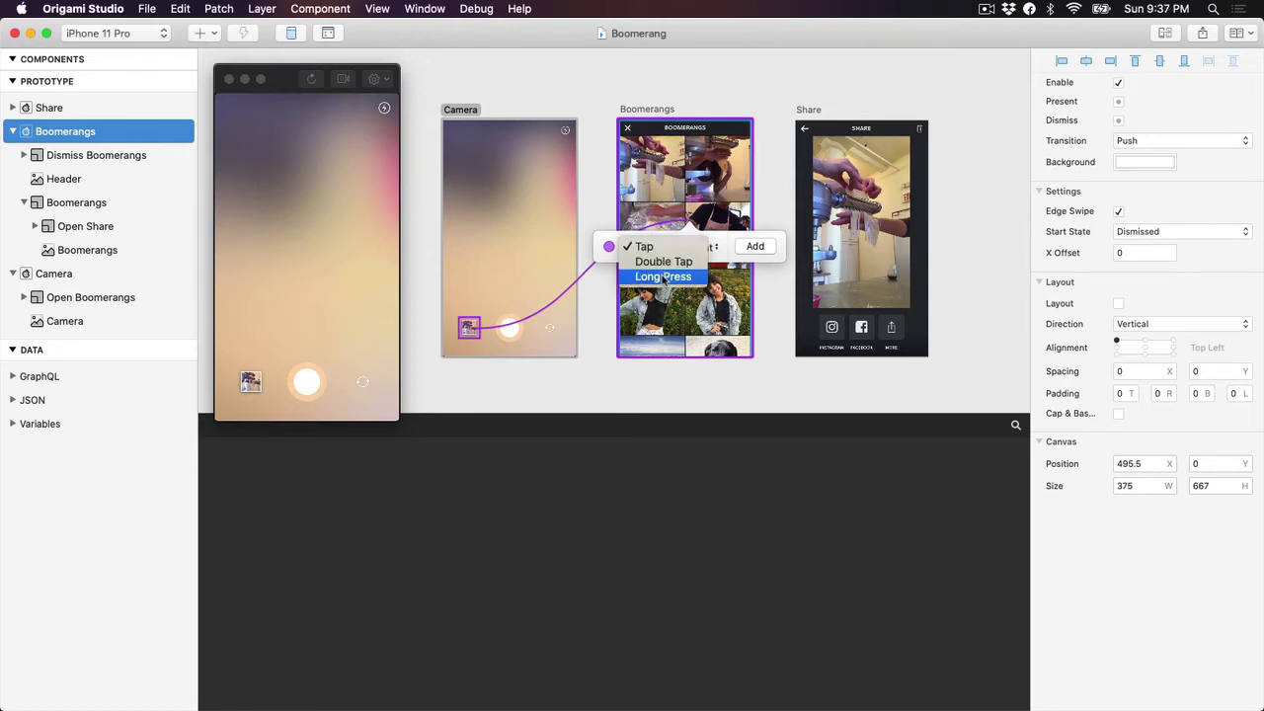
{"action": "left_click", "coordinate": [697, 246]}
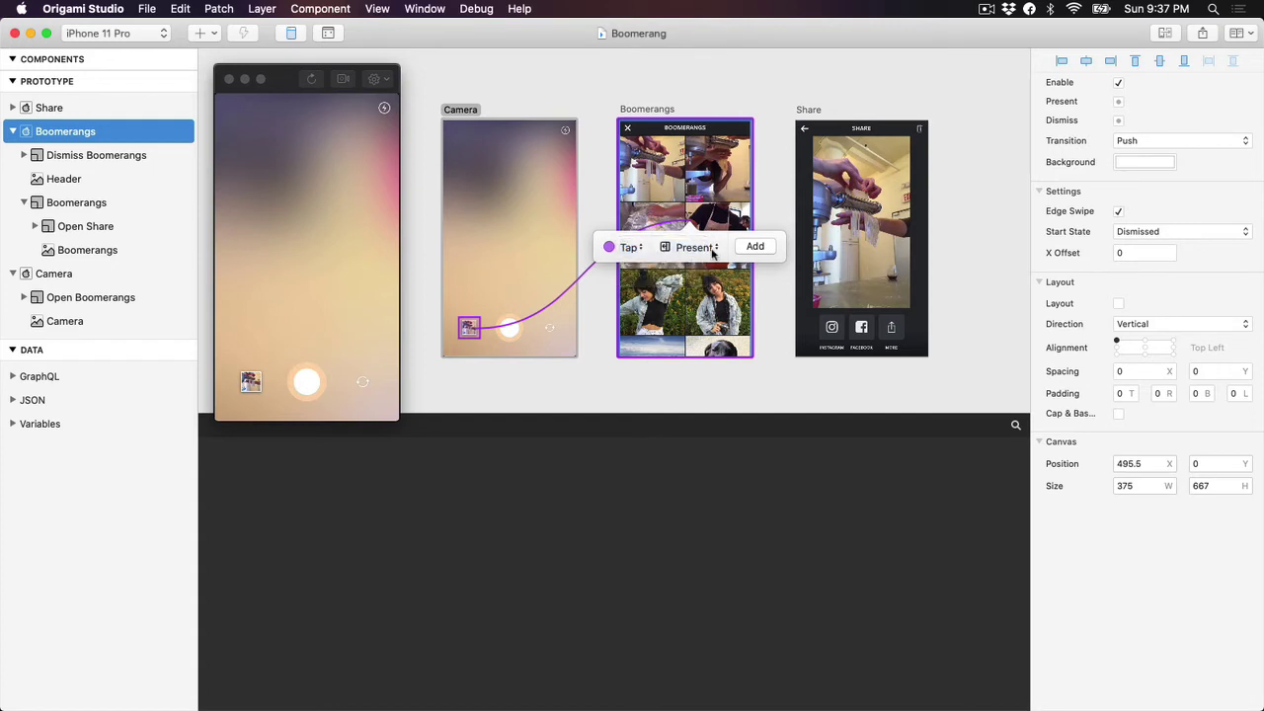
{"action": "left_click", "coordinate": [713, 252]}
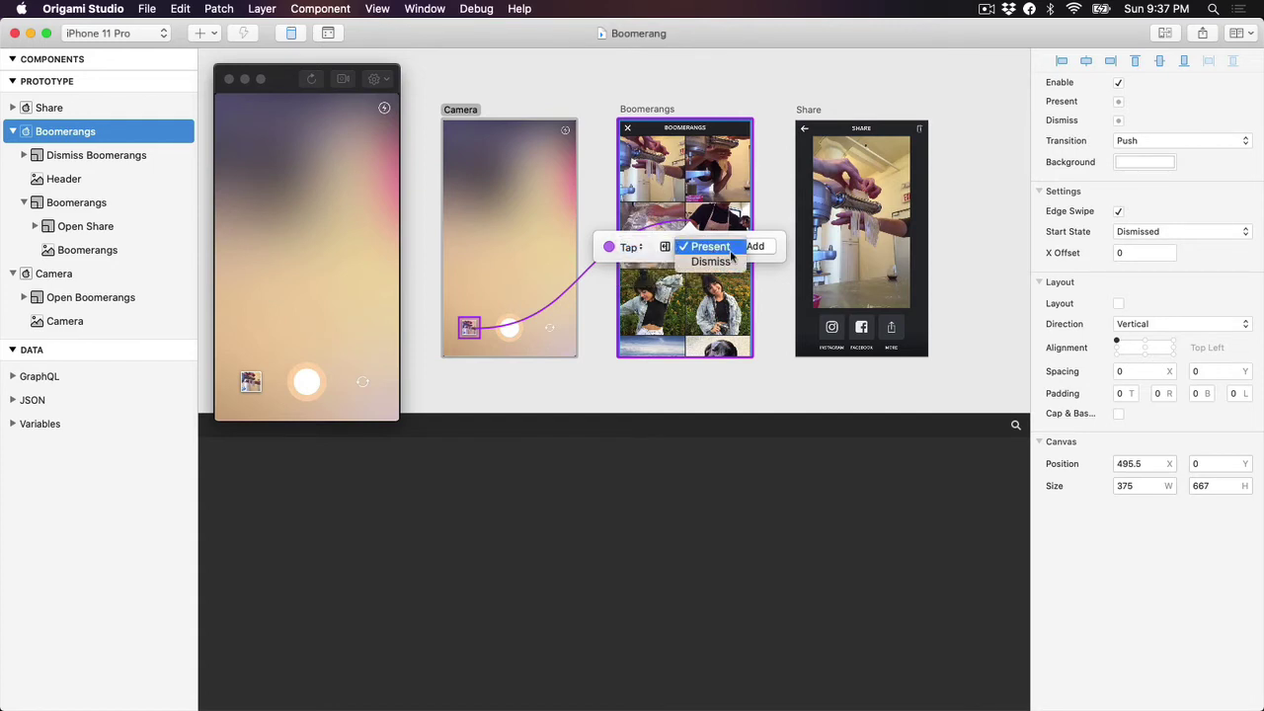
{"action": "left_click", "coordinate": [729, 247]}
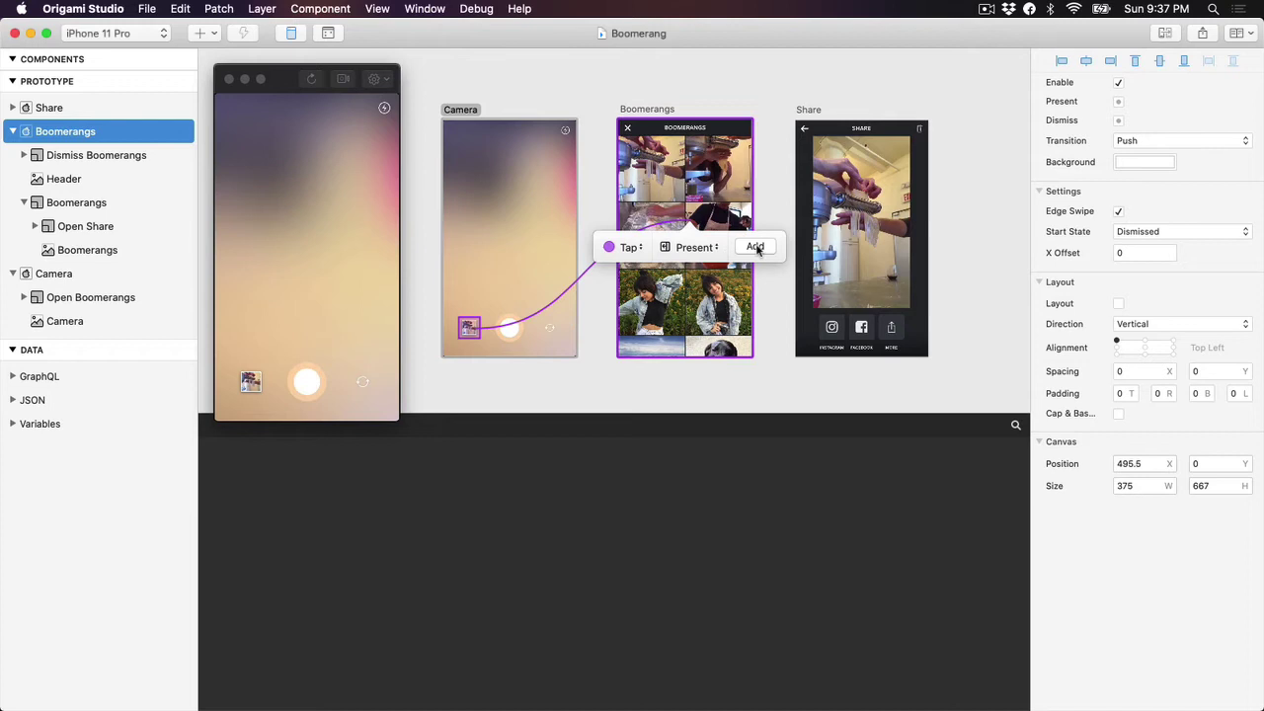
{"action": "left_click", "coordinate": [755, 247]}
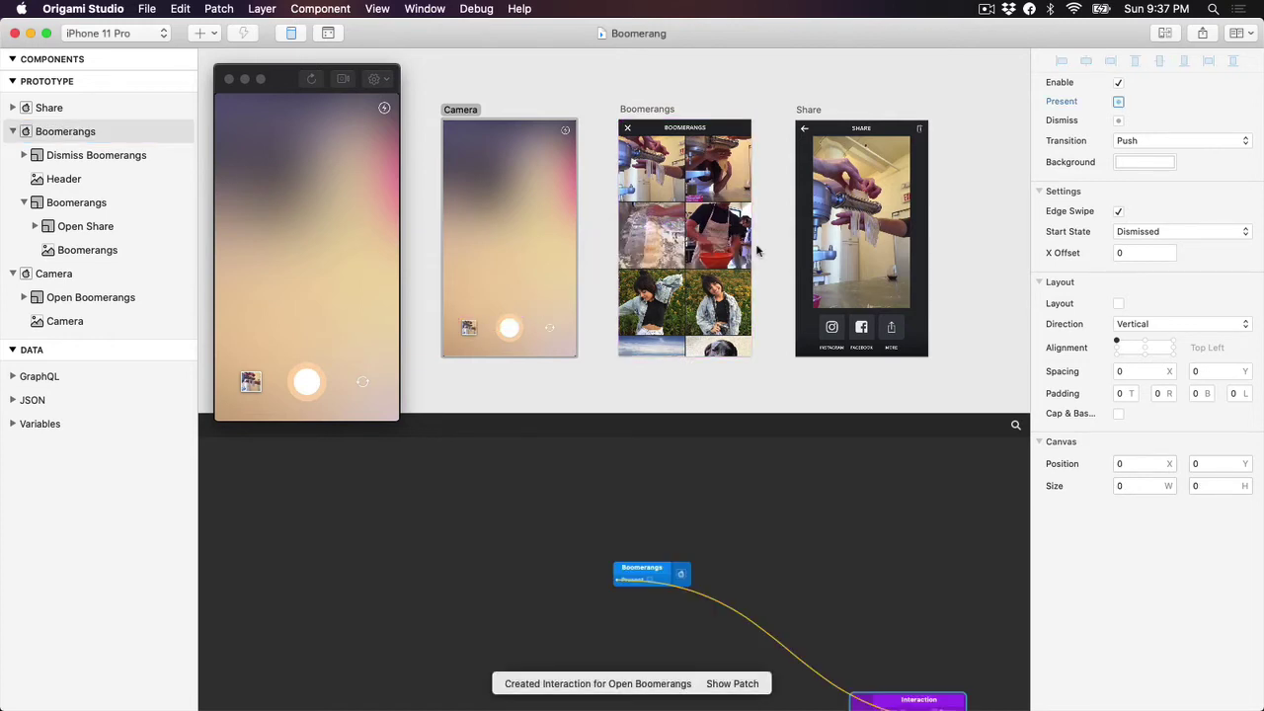
{"action": "left_click_drag", "start_coordinate": [890, 703], "coordinate": [510, 558]}
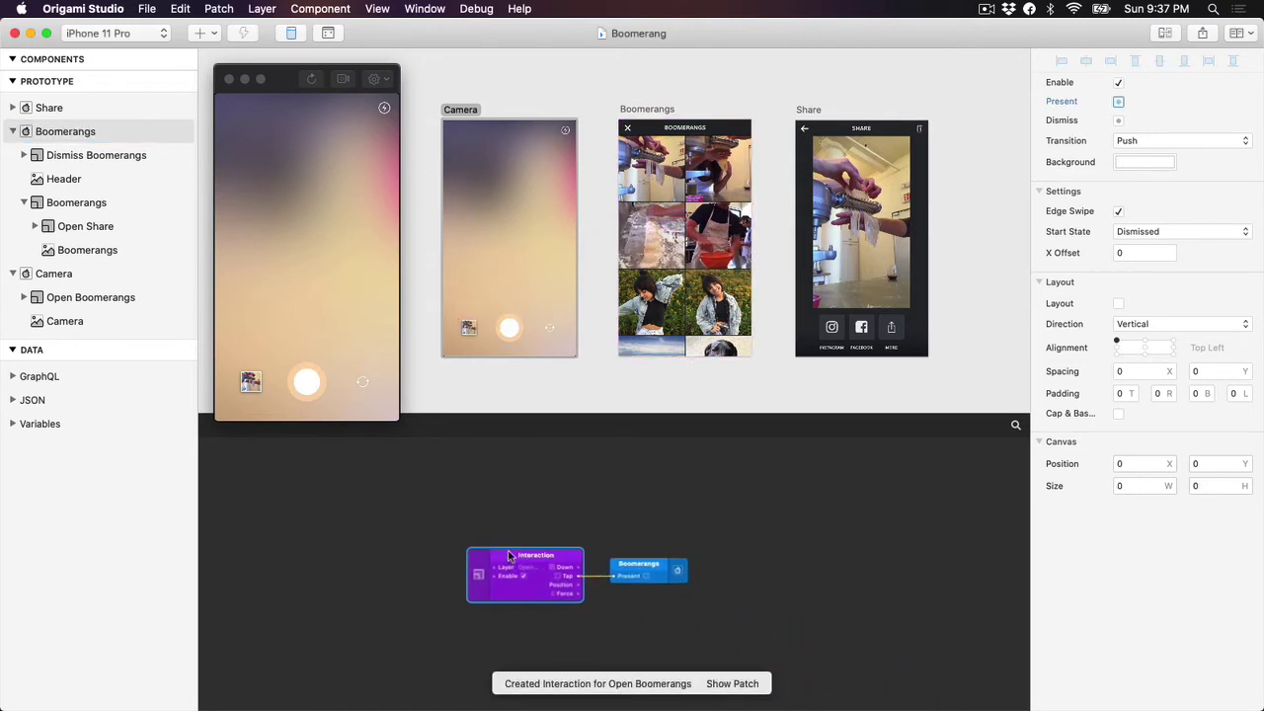
{"action": "left_click", "coordinate": [620, 459]}
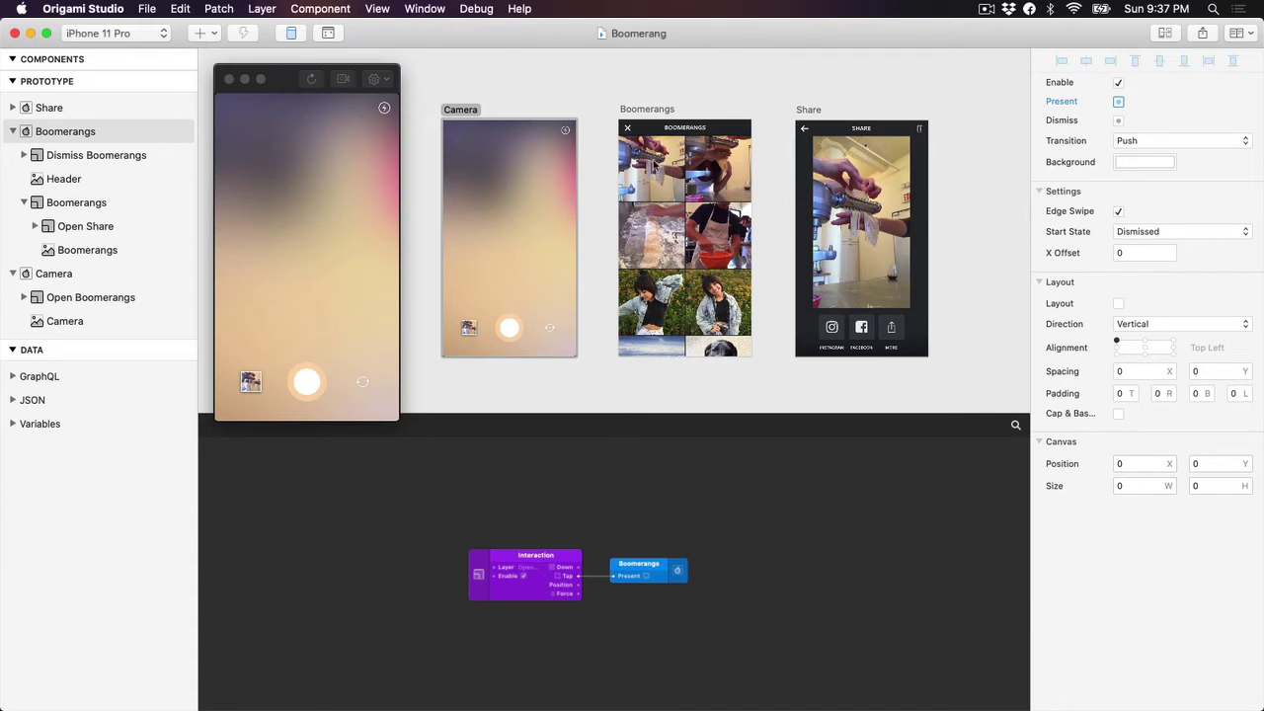
Add a Tap interaction to the Open Share layer on the Boomerangs screen
{"action": "left_click", "coordinate": [656, 166]}
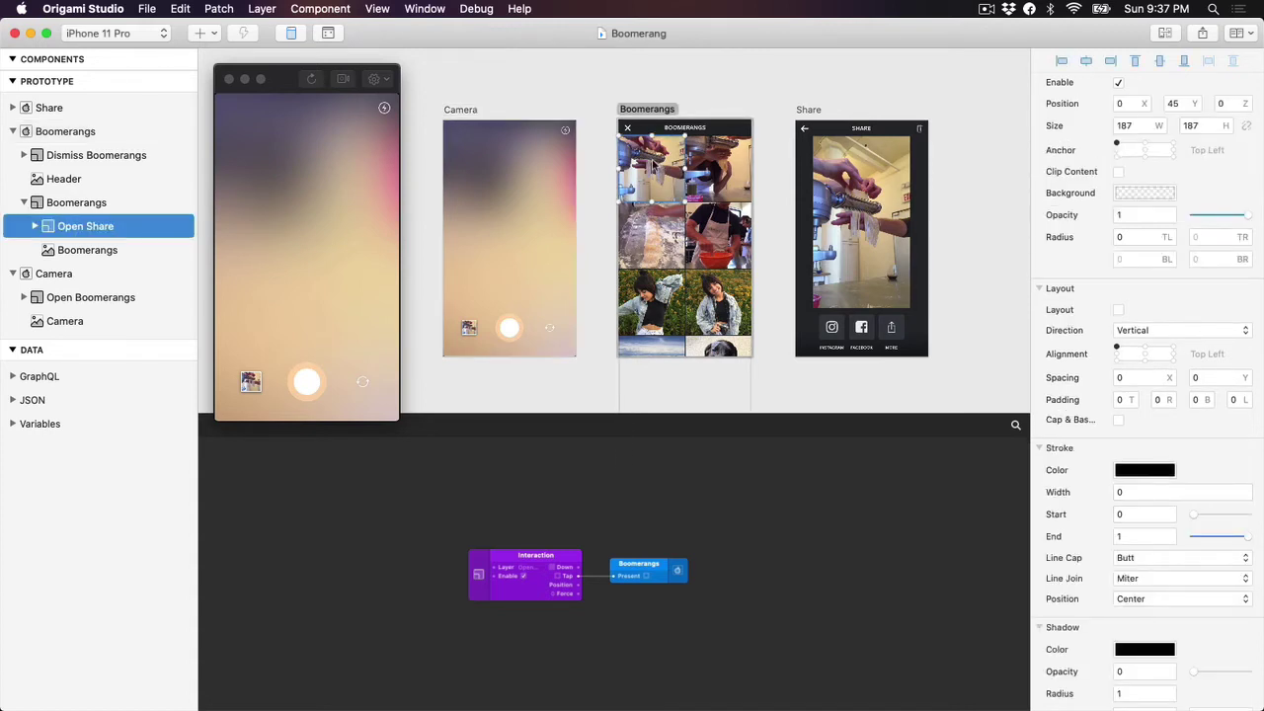
{"action": "mouse_move", "coordinate": [138, 229]}
{"action": "left_click", "coordinate": [147, 229]}
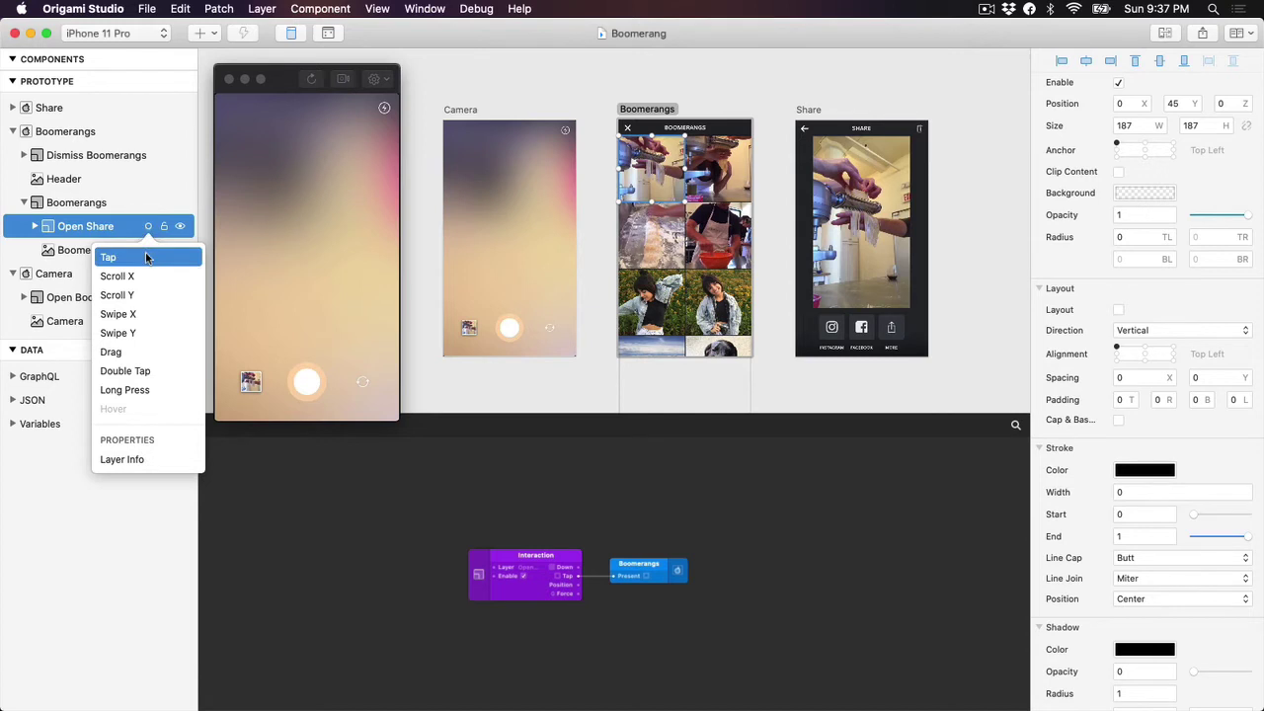
{"action": "left_click", "coordinate": [146, 258]}
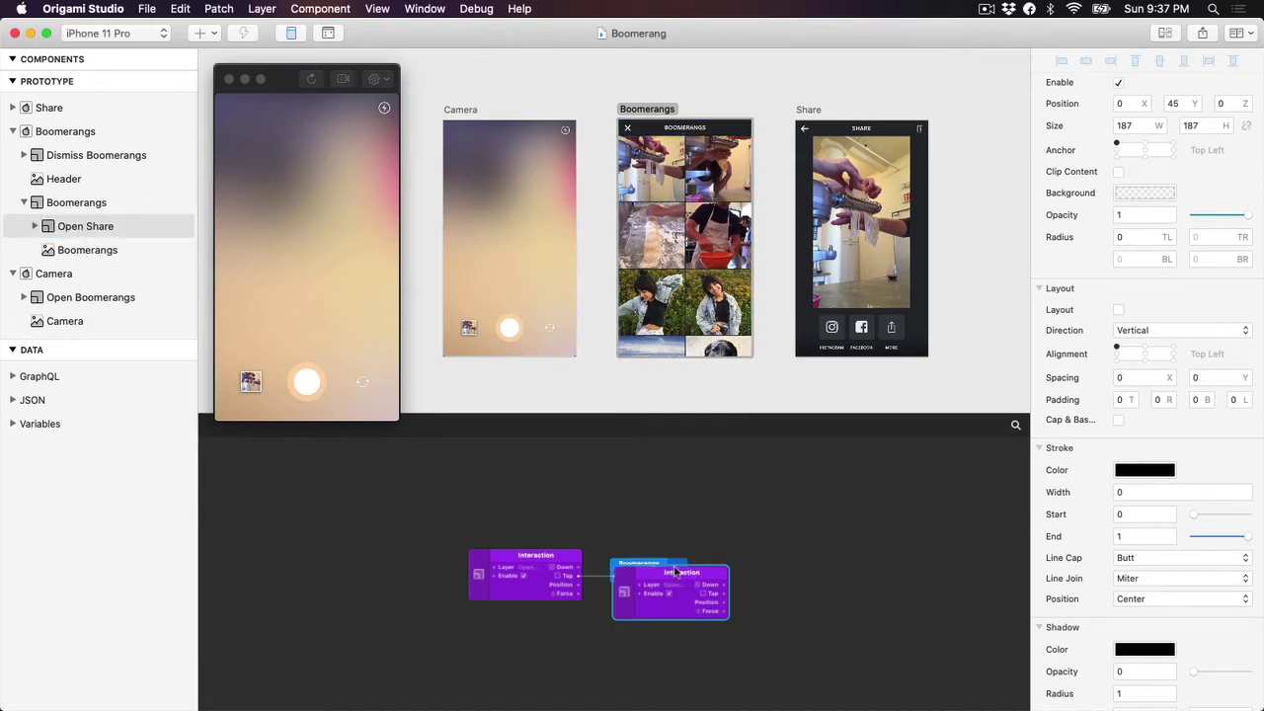
Wire the Open Share Tap to the Share screen's Present input and arrange the patches
{"action": "left_click_drag", "start_coordinate": [683, 573], "coordinate": [534, 481]}
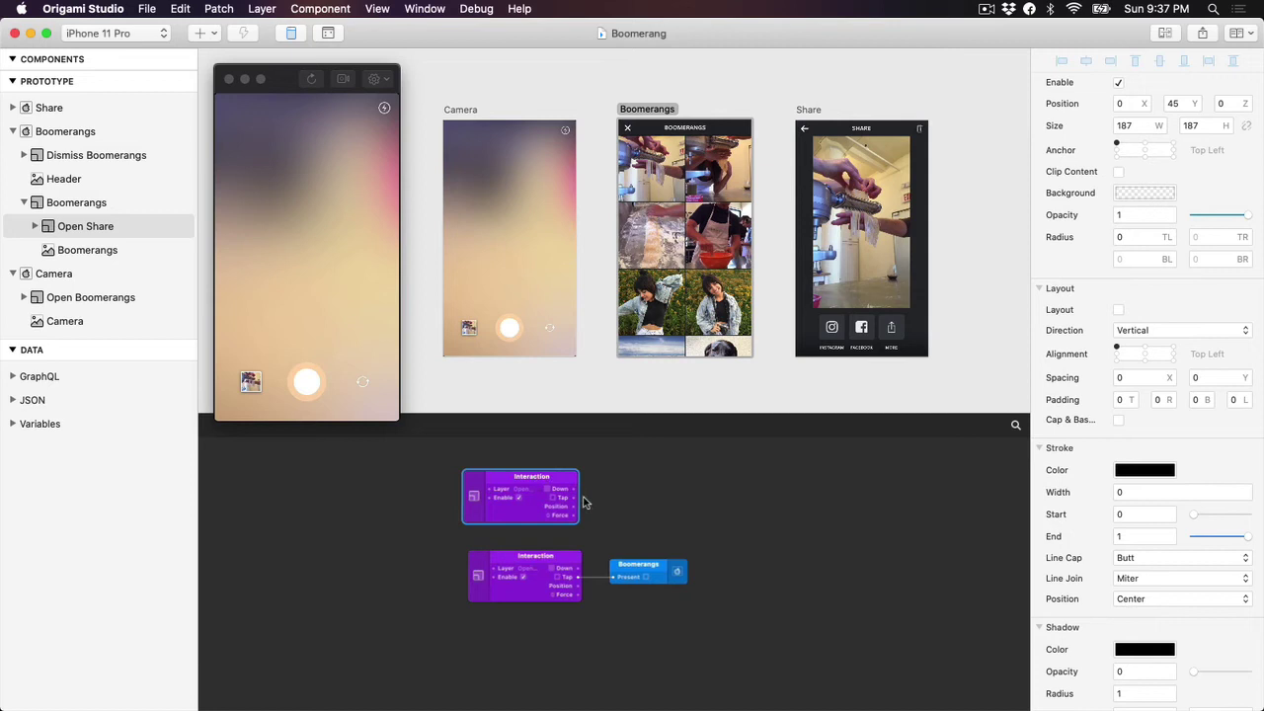
{"action": "left_click", "coordinate": [804, 115]}
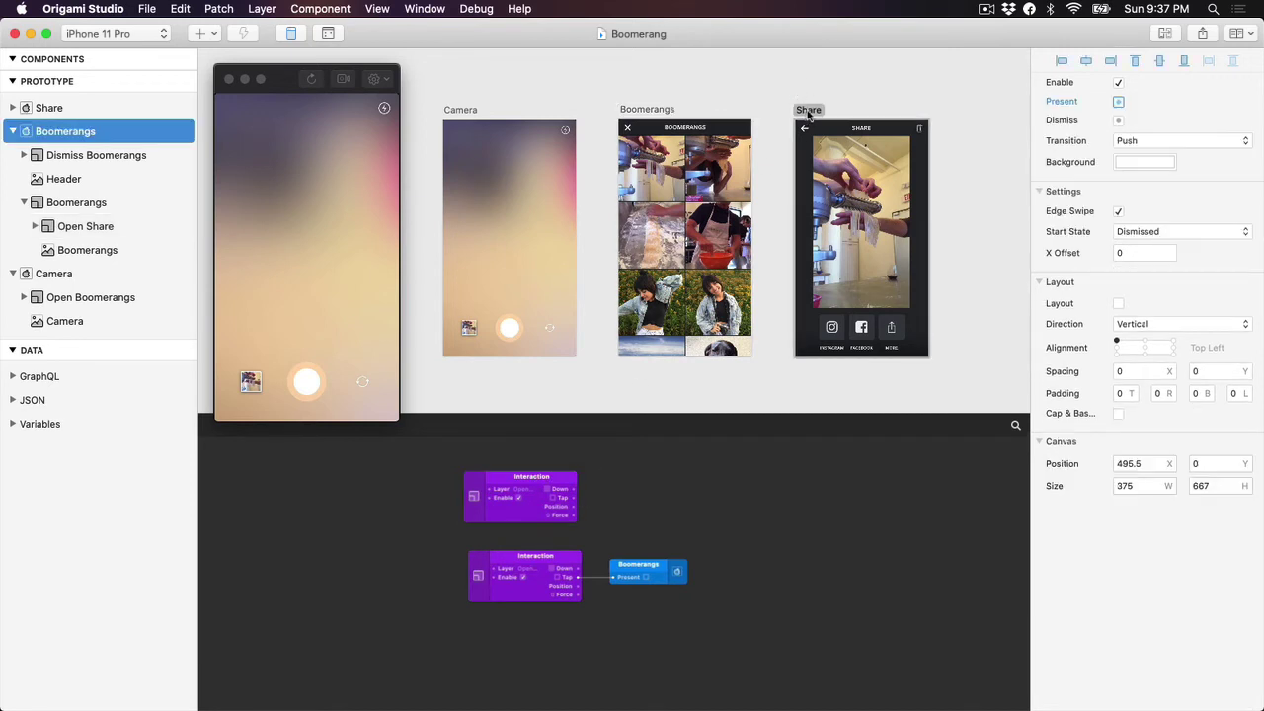
{"action": "left_click", "coordinate": [807, 112]}
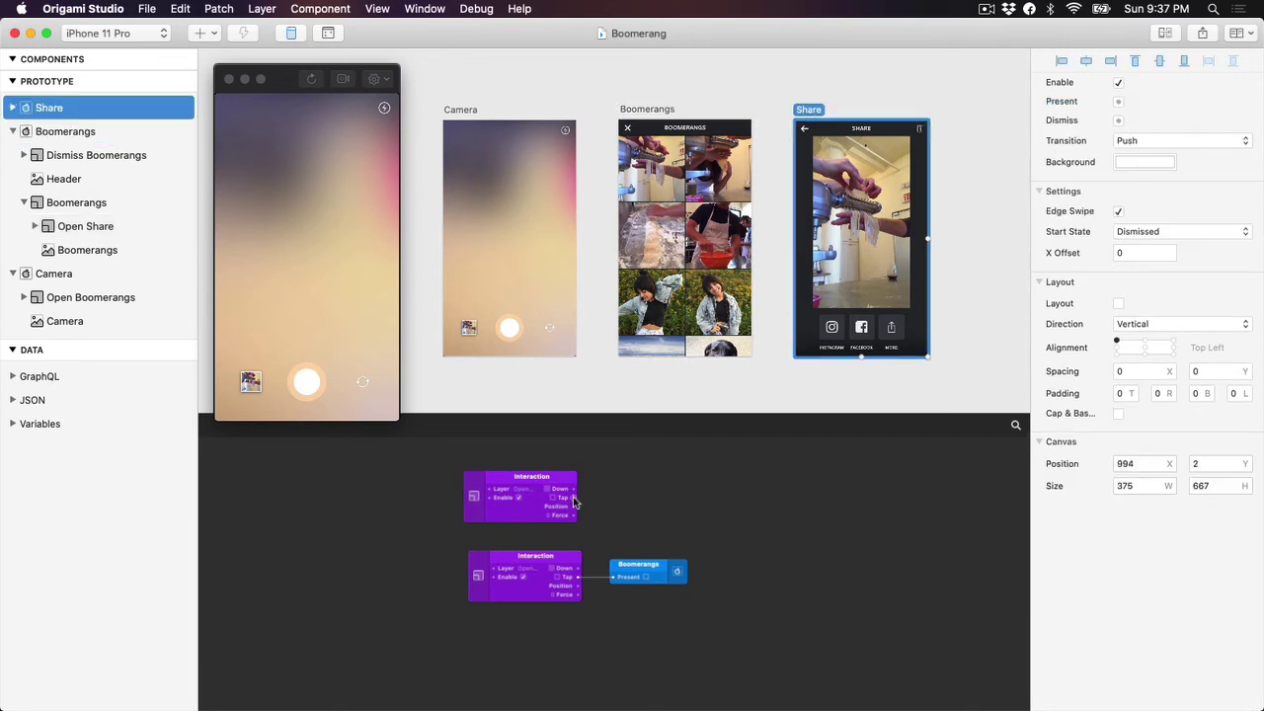
{"action": "left_click_drag", "start_coordinate": [576, 500], "coordinate": [1039, 103]}
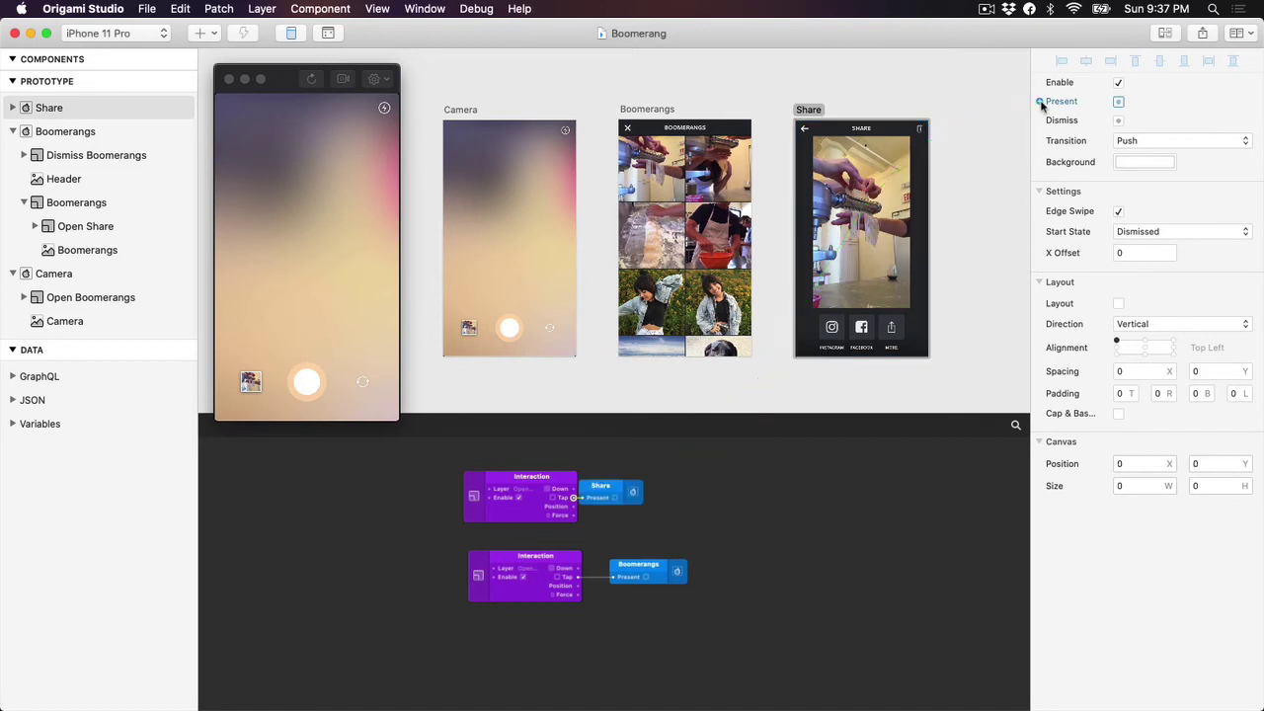
{"action": "left_click_drag", "start_coordinate": [607, 487], "coordinate": [633, 487]}
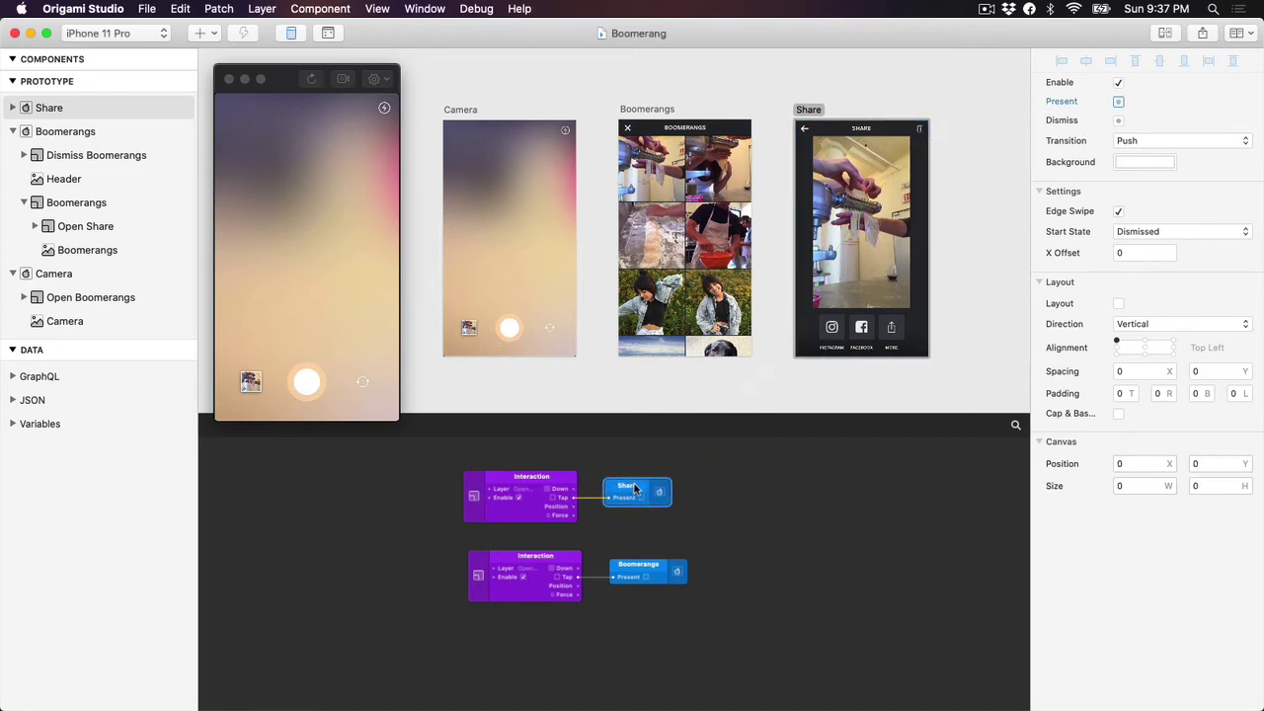
{"action": "left_click", "coordinate": [316, 87]}
{"action": "left_click", "coordinate": [246, 381]}
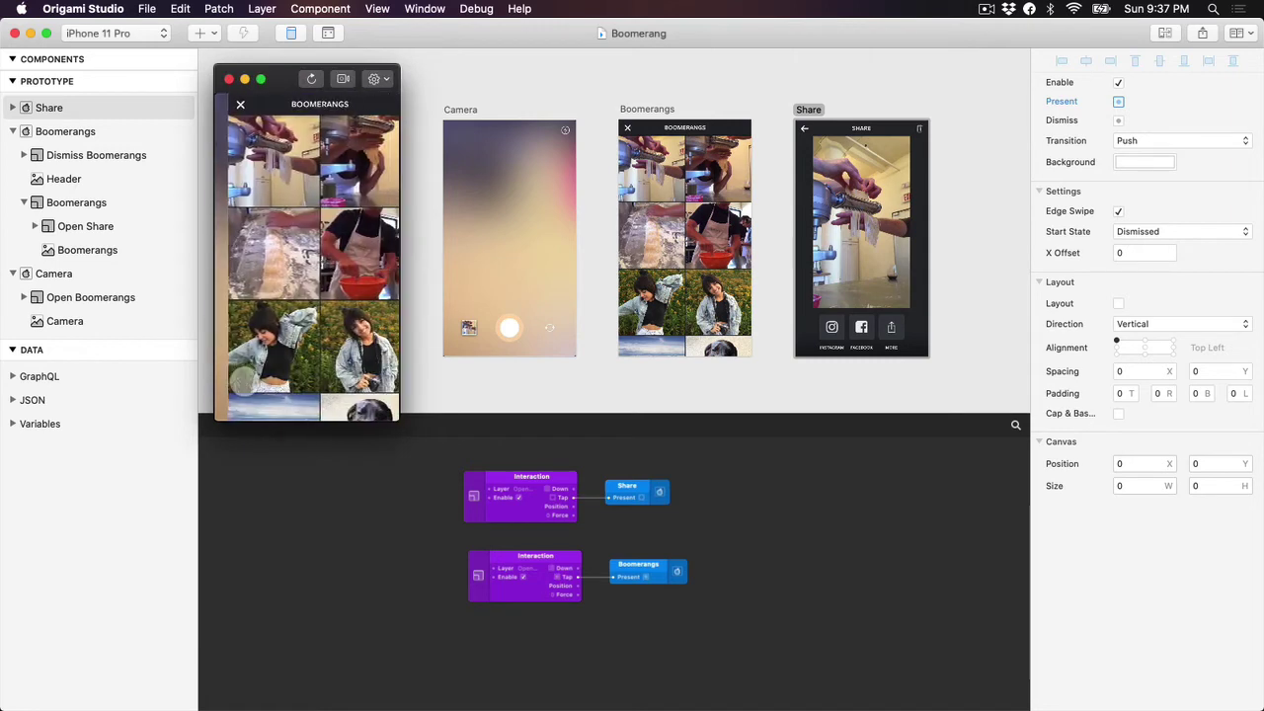
{"action": "left_click", "coordinate": [260, 142]}
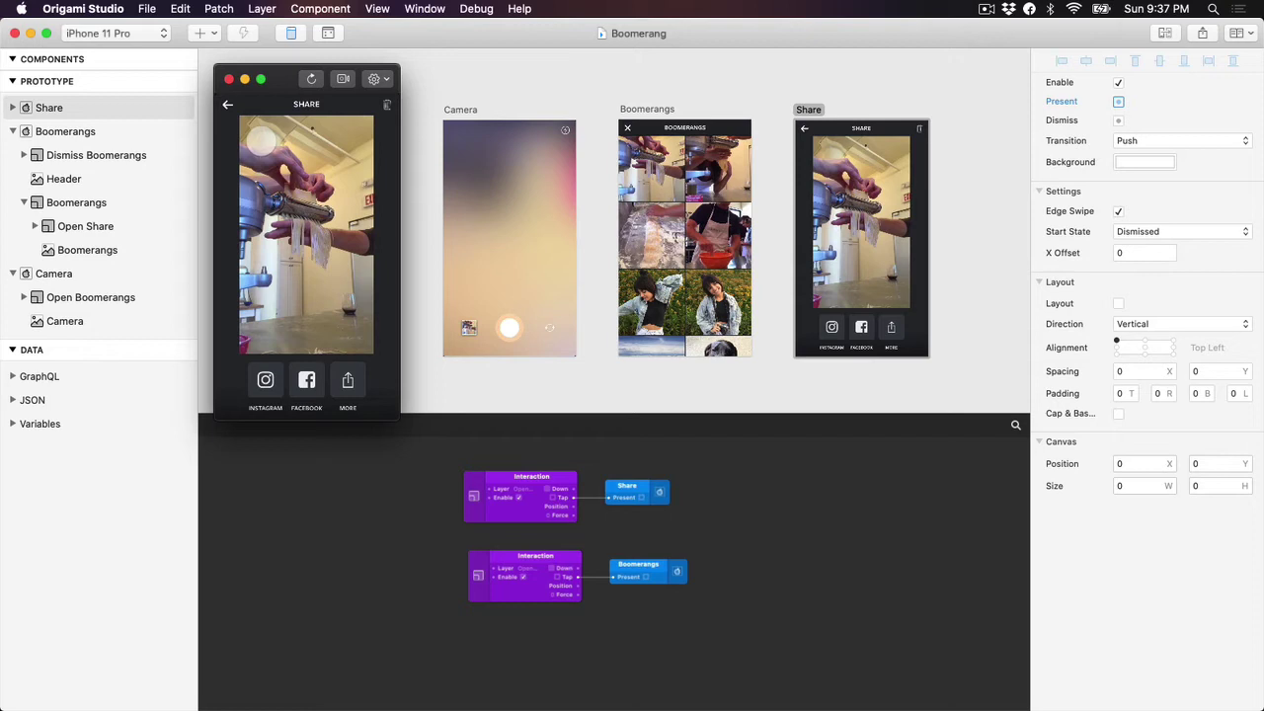
{"action": "left_click", "coordinate": [311, 80]}
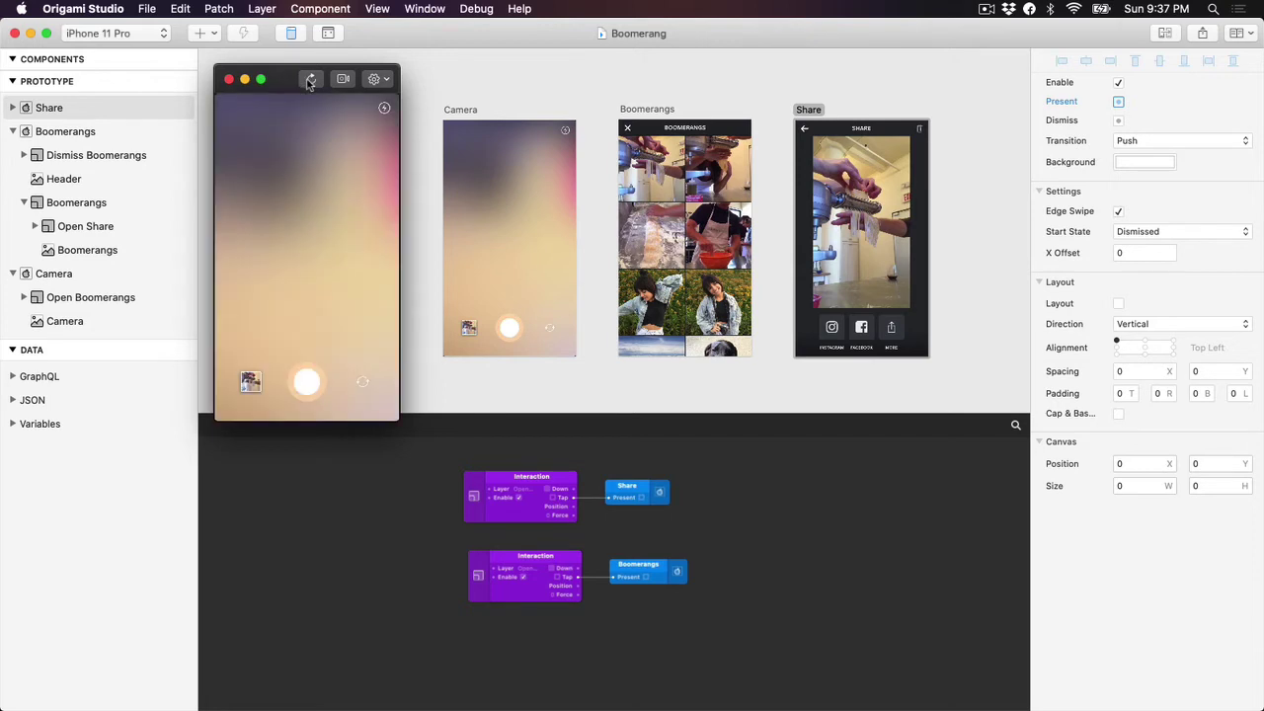
{"action": "left_click", "coordinate": [775, 166]}
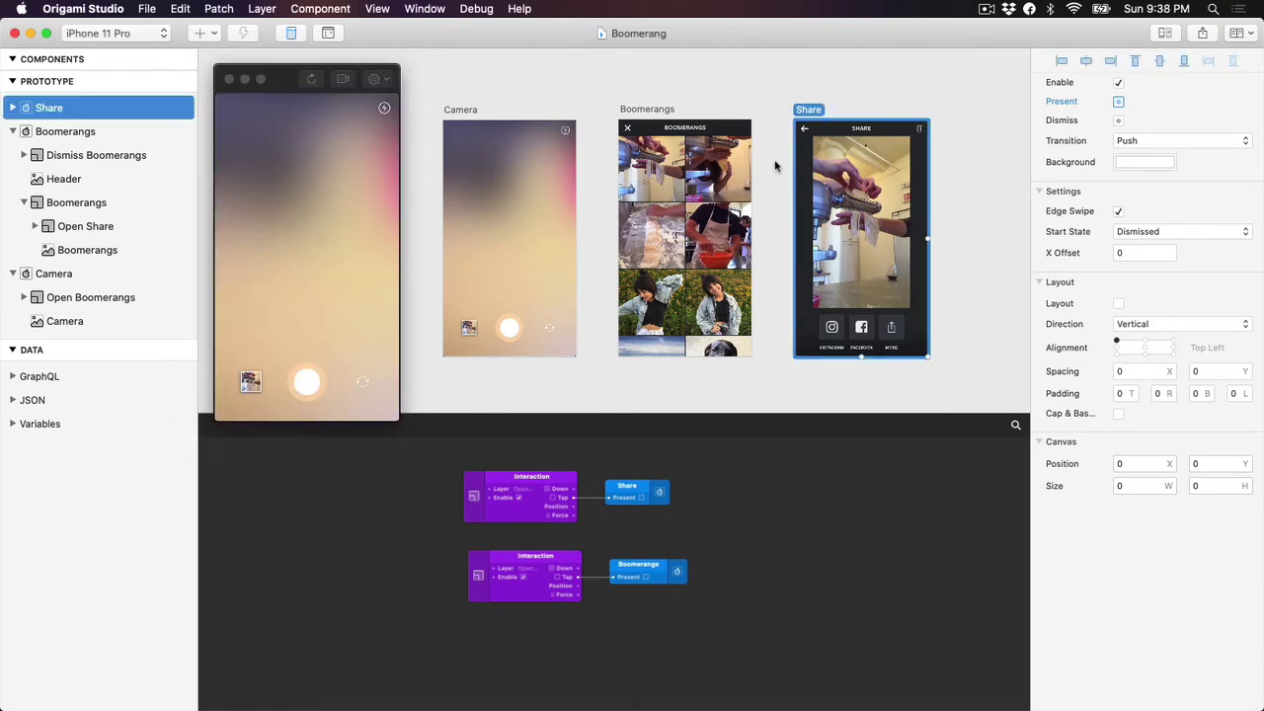
{"action": "left_click", "coordinate": [775, 166]}
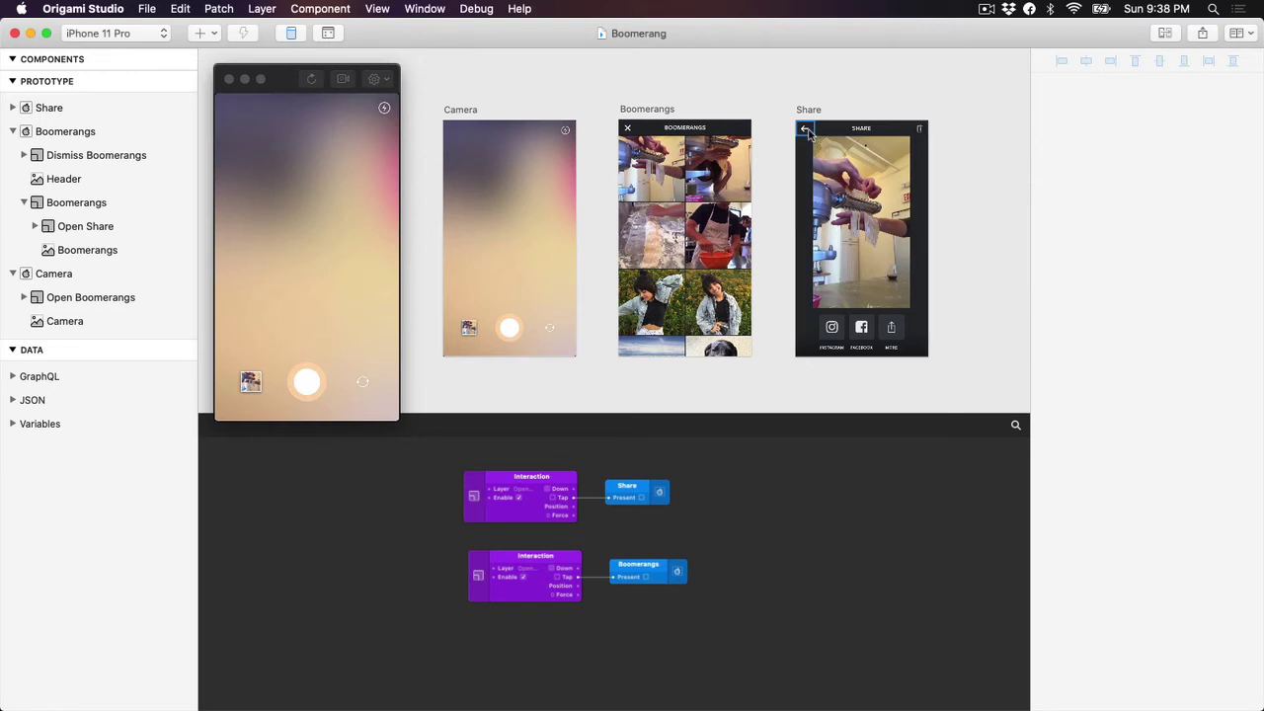
Link the Share back arrow to the Share screen as a tap-to-dismiss interaction and arrange its patches
{"action": "left_click_drag", "start_coordinate": [807, 130], "coordinate": [862, 230]}
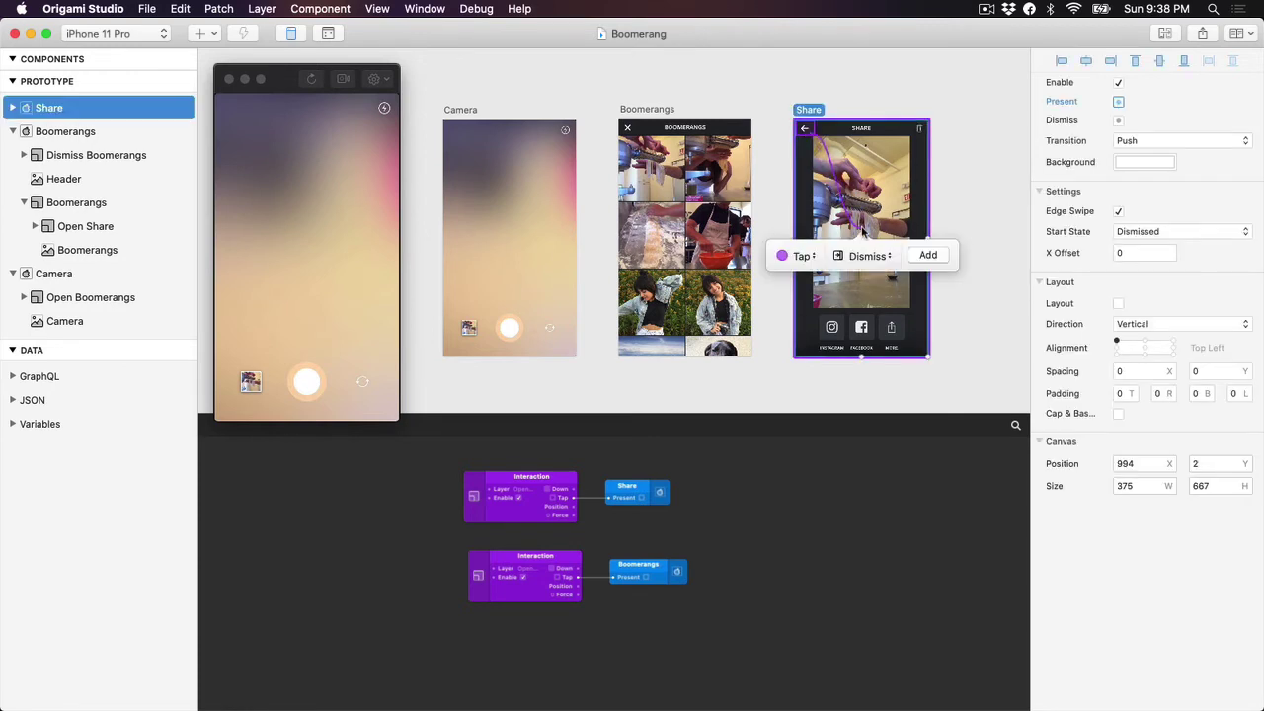
{"action": "left_click", "coordinate": [929, 255]}
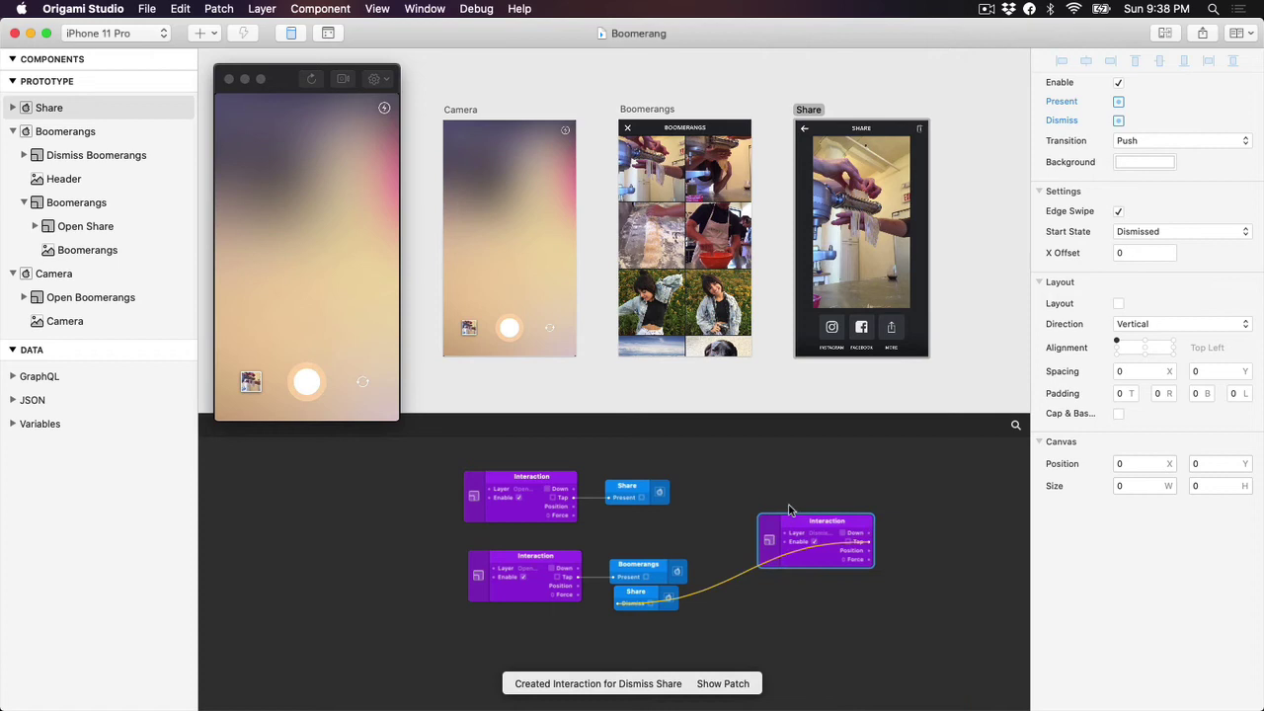
{"action": "left_click_drag", "start_coordinate": [789, 517], "coordinate": [736, 490]}
{"action": "left_click_drag", "start_coordinate": [630, 597], "coordinate": [859, 501]}
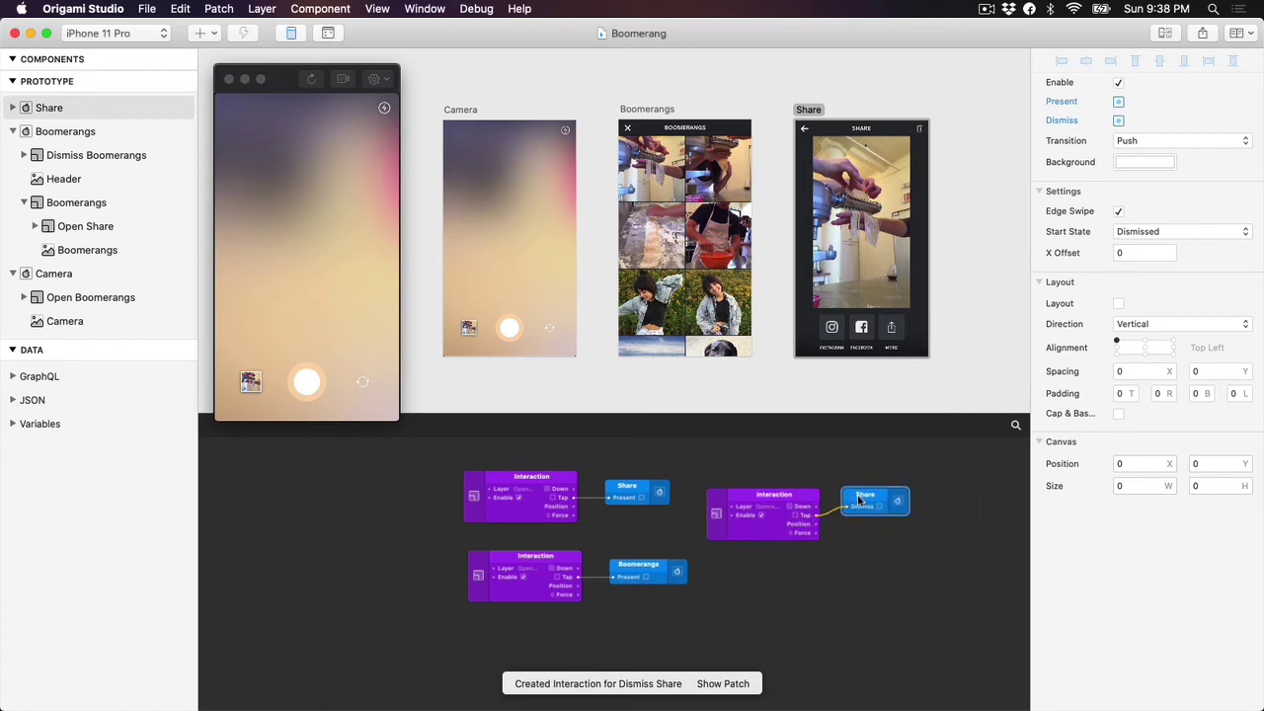
Link the Boomerangs close X to Dismiss Boomerangs with a Tap interaction and align the dismiss patches
{"action": "left_click", "coordinate": [628, 128]}
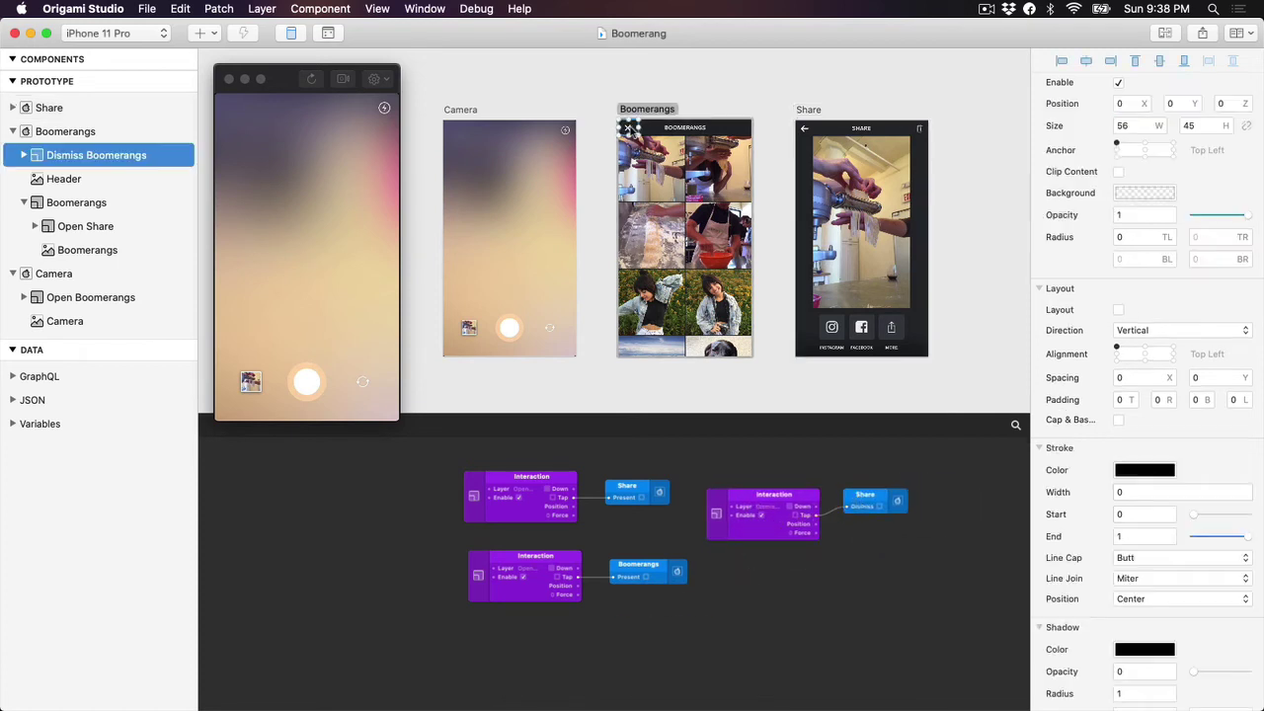
{"action": "left_click_drag", "start_coordinate": [628, 129], "coordinate": [688, 234]}
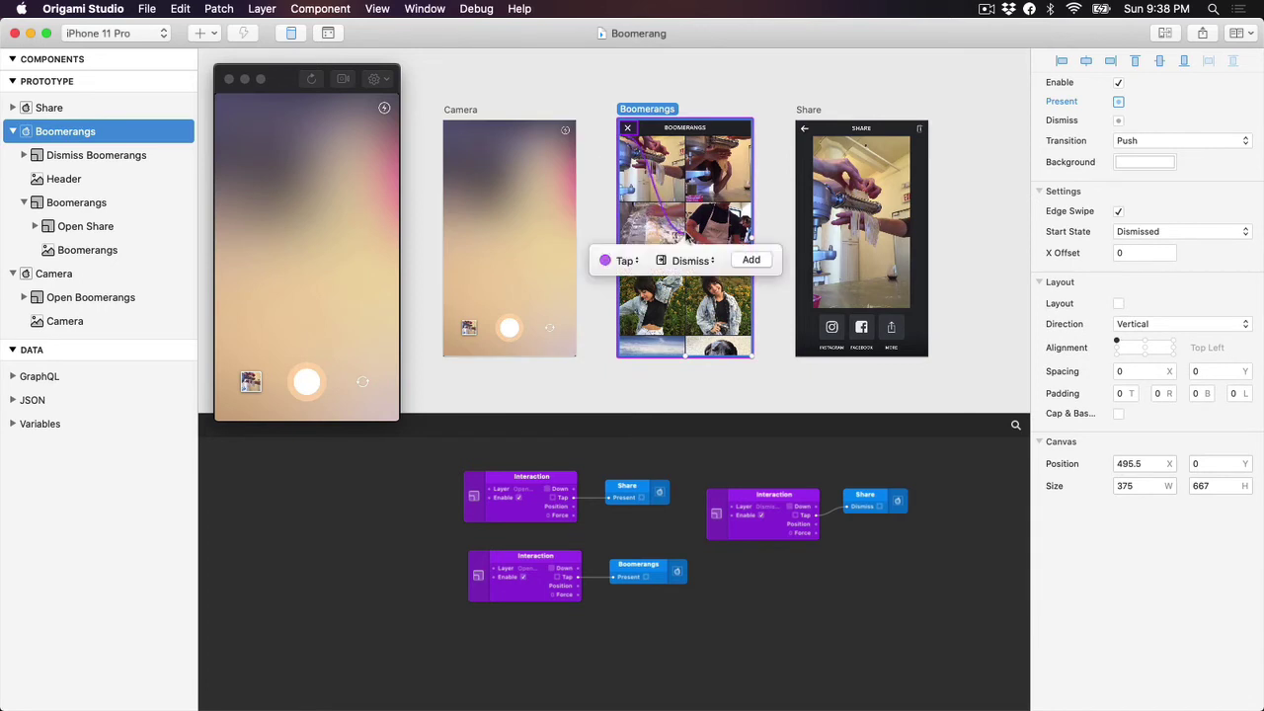
{"action": "left_click", "coordinate": [751, 261]}
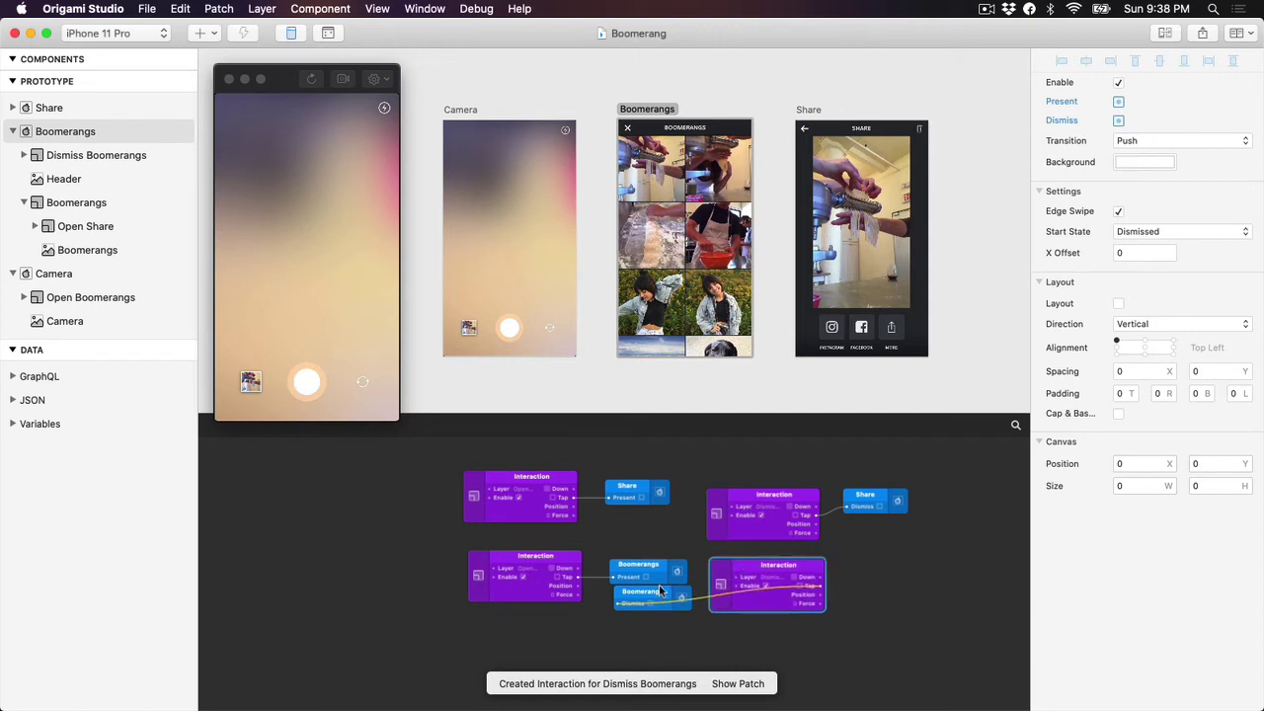
{"action": "left_click_drag", "start_coordinate": [825, 586], "coordinate": [910, 578]}
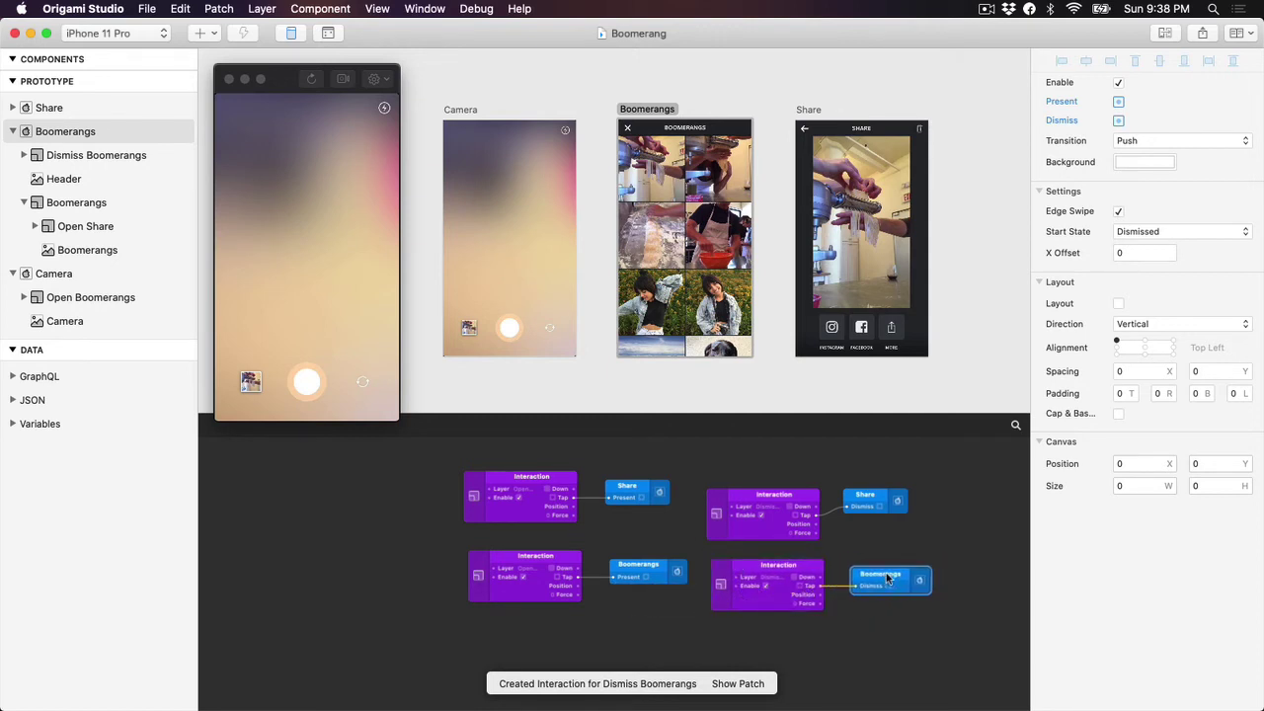
{"action": "left_click", "coordinate": [871, 500]}
{"action": "left_click_drag", "start_coordinate": [871, 500], "coordinate": [877, 509]}
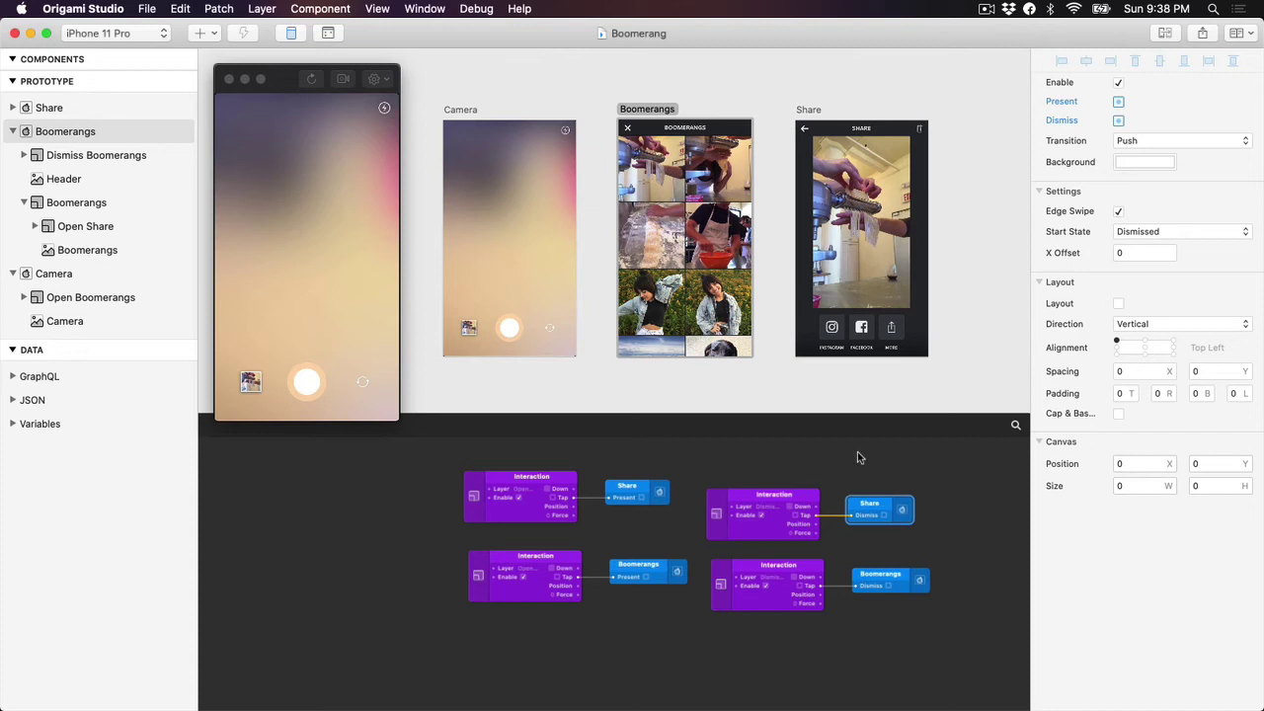
{"action": "left_click", "coordinate": [856, 458]}
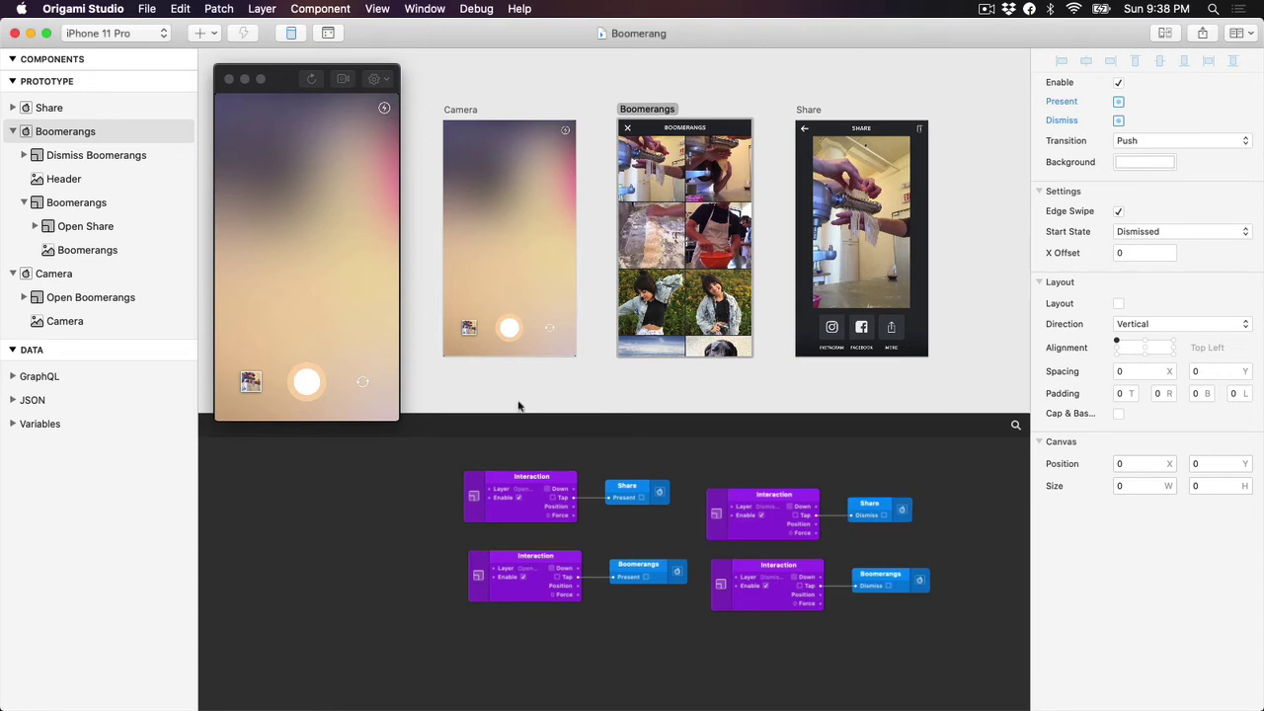
{"action": "left_click", "coordinate": [298, 209]}
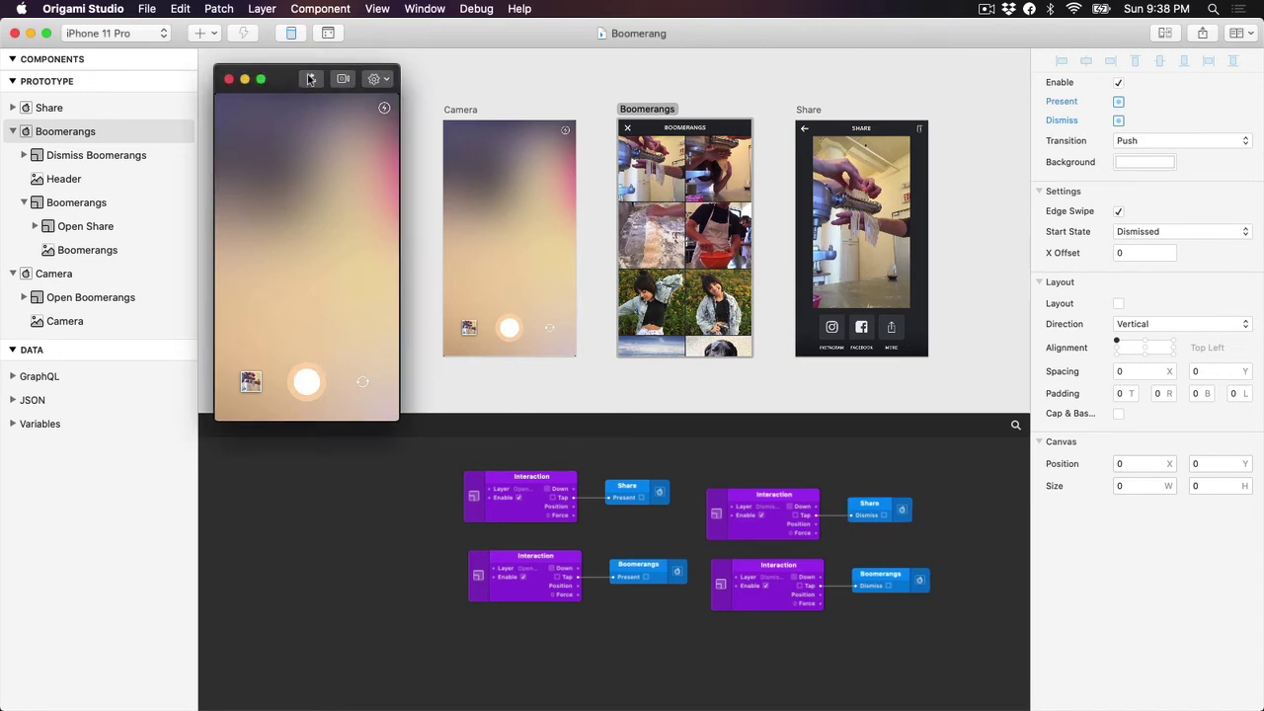
{"action": "left_click", "coordinate": [252, 379]}
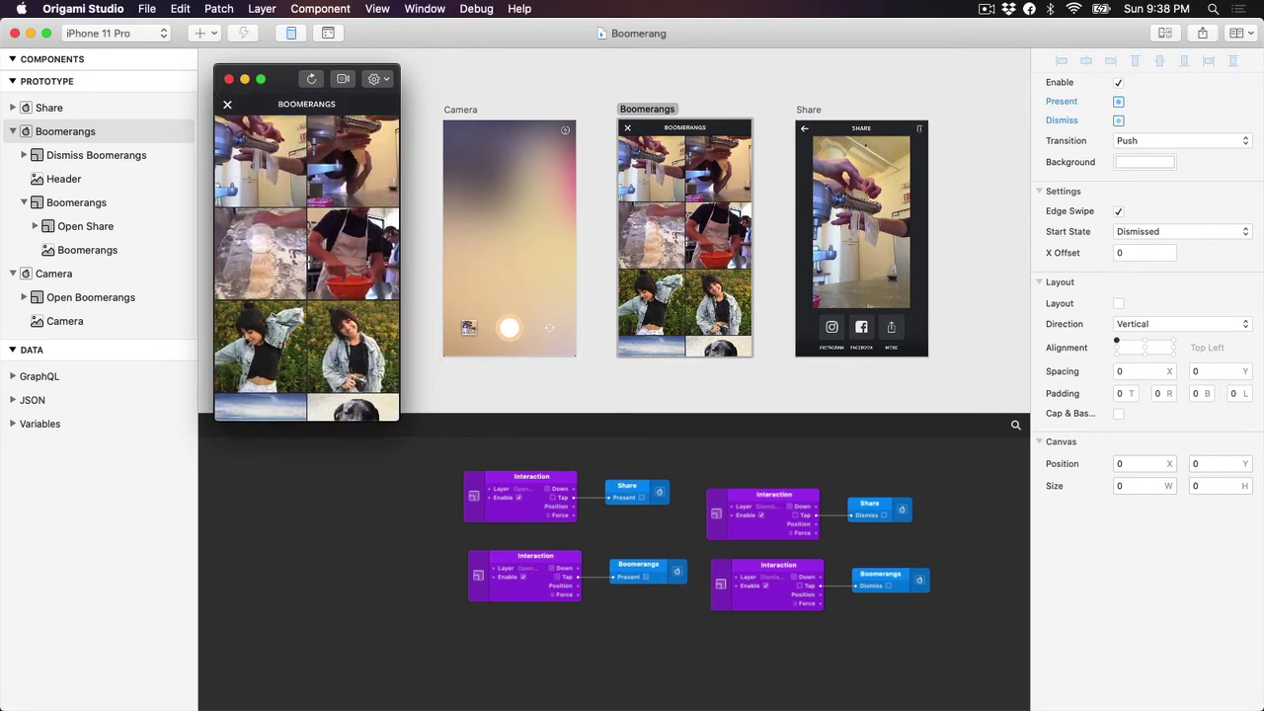
{"action": "left_click", "coordinate": [269, 153]}
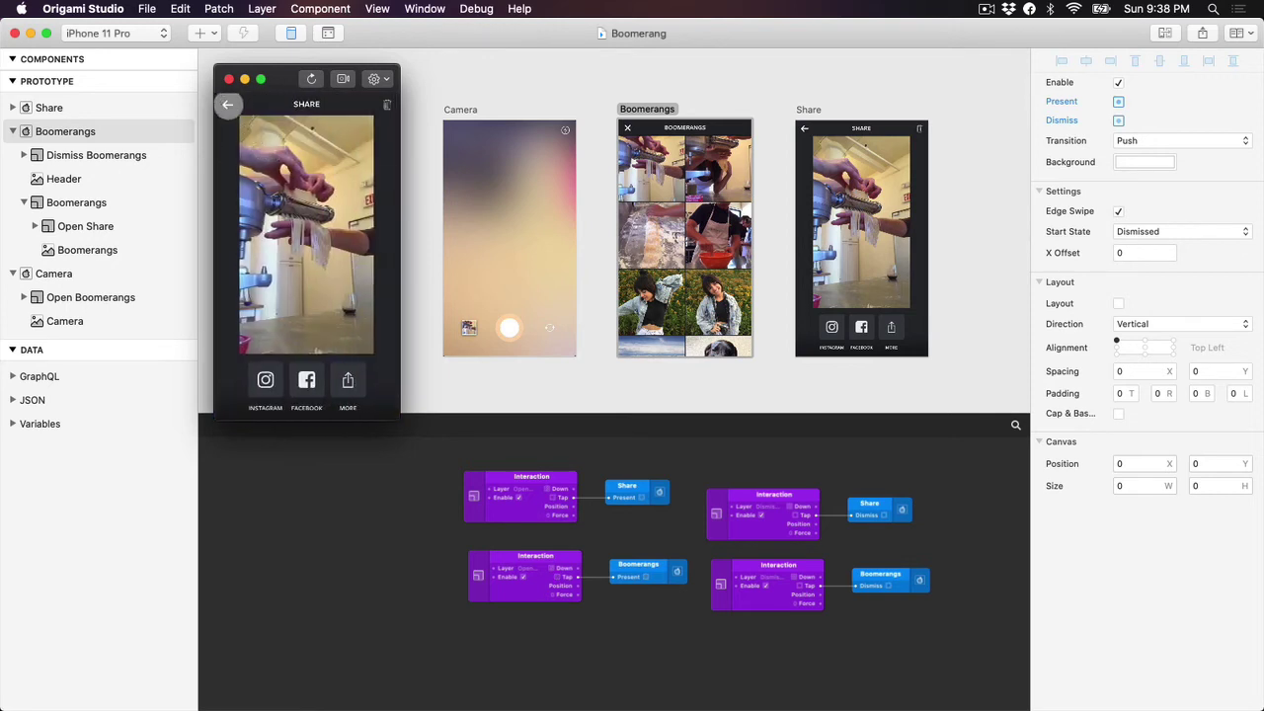
{"action": "left_click", "coordinate": [227, 105]}
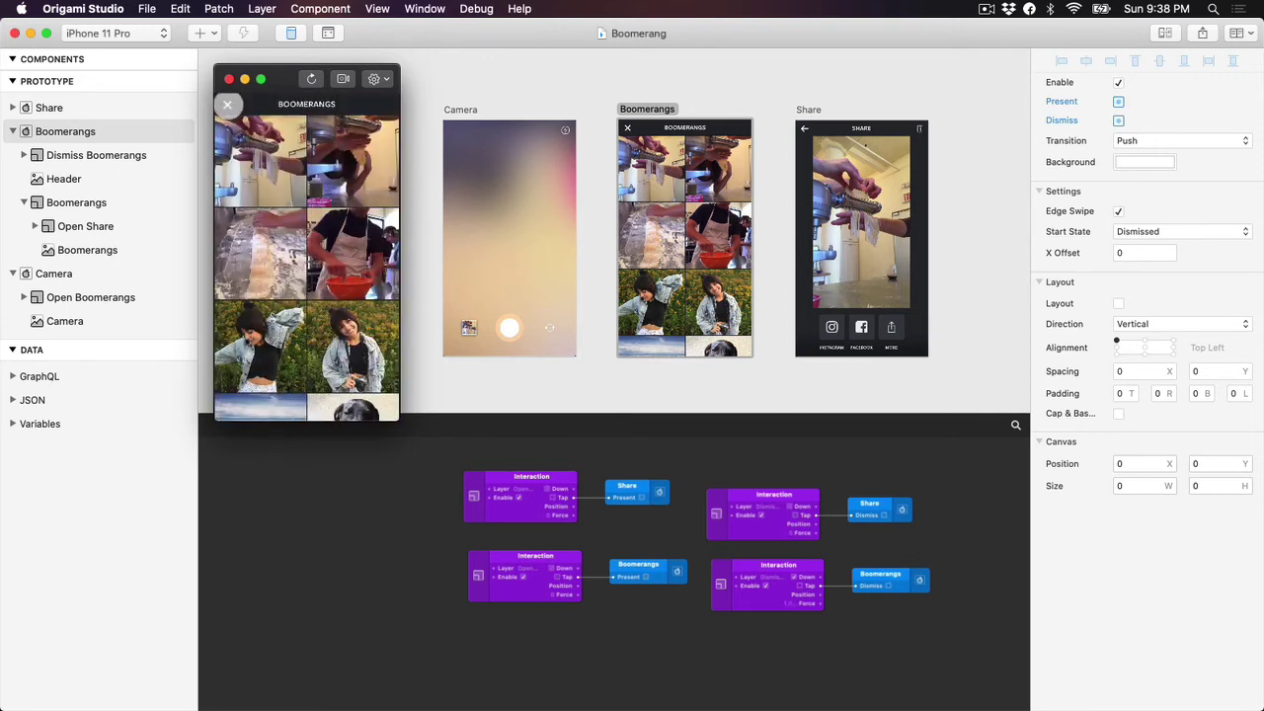
{"action": "left_click", "coordinate": [227, 105]}
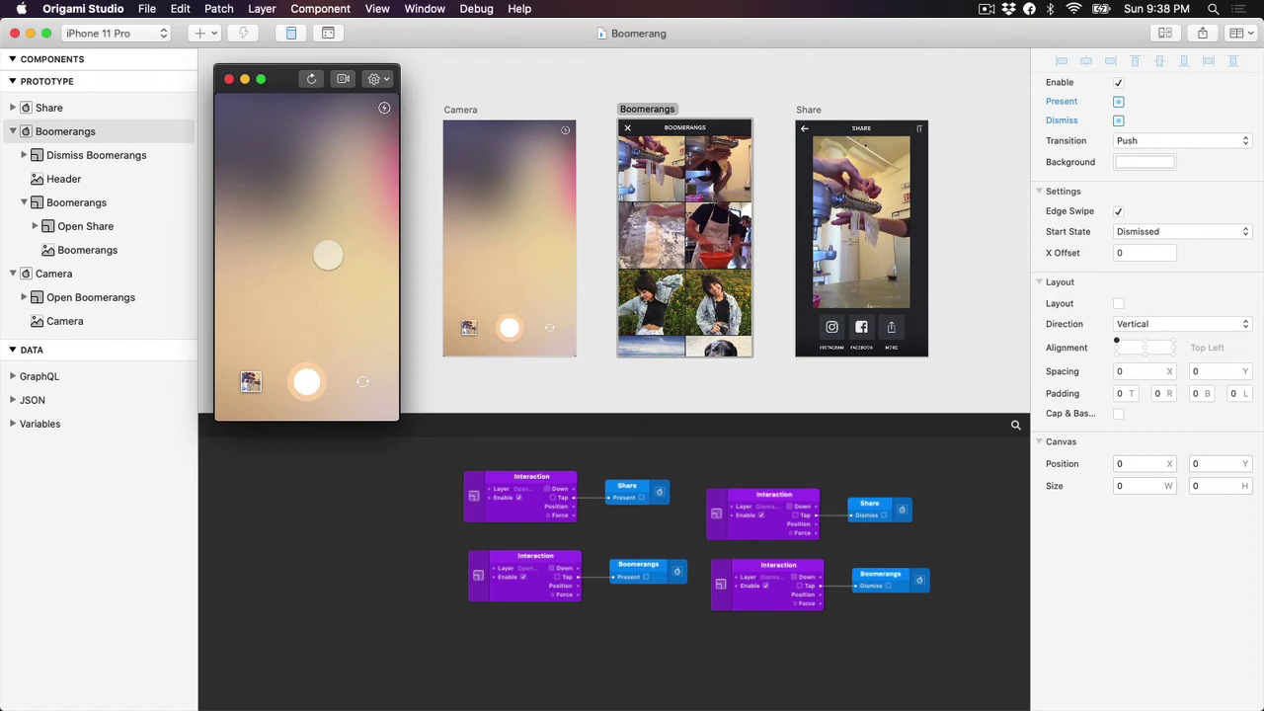
Set the Boomerangs screen's Transition to Modal, then tap the Viewer thumbnail to test it
{"action": "left_click", "coordinate": [646, 109]}
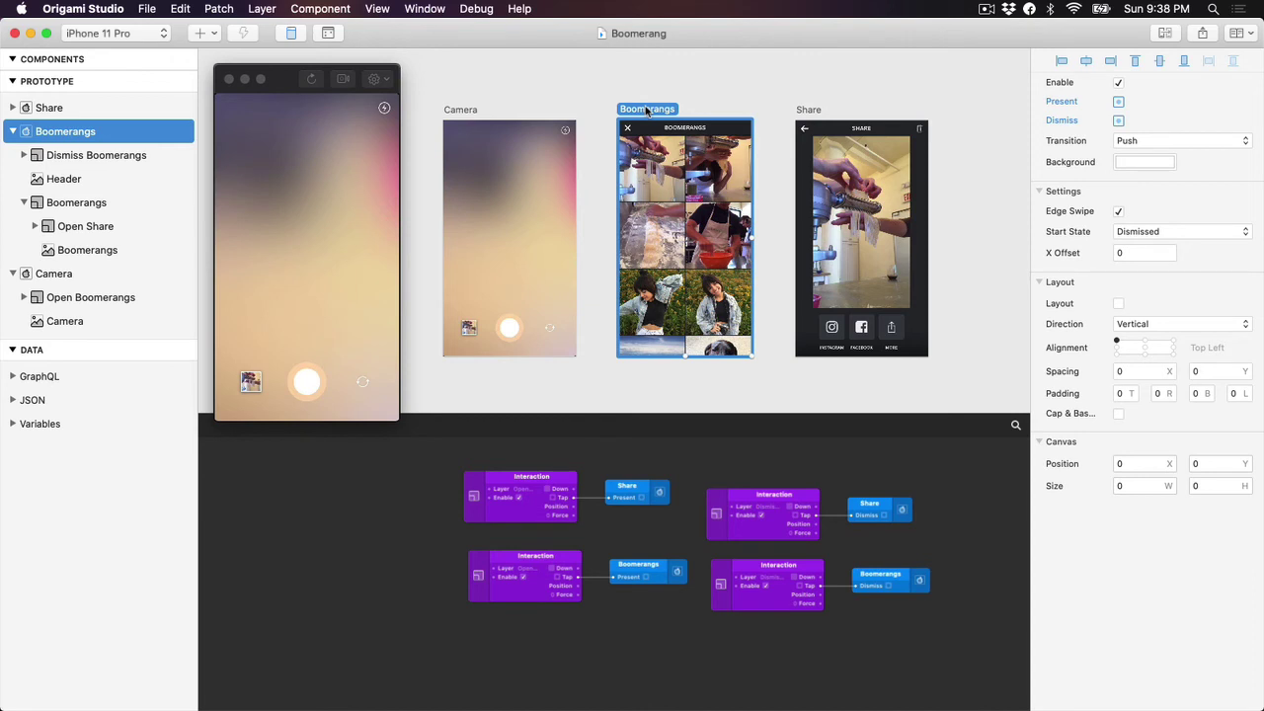
{"action": "left_click", "coordinate": [1133, 144]}
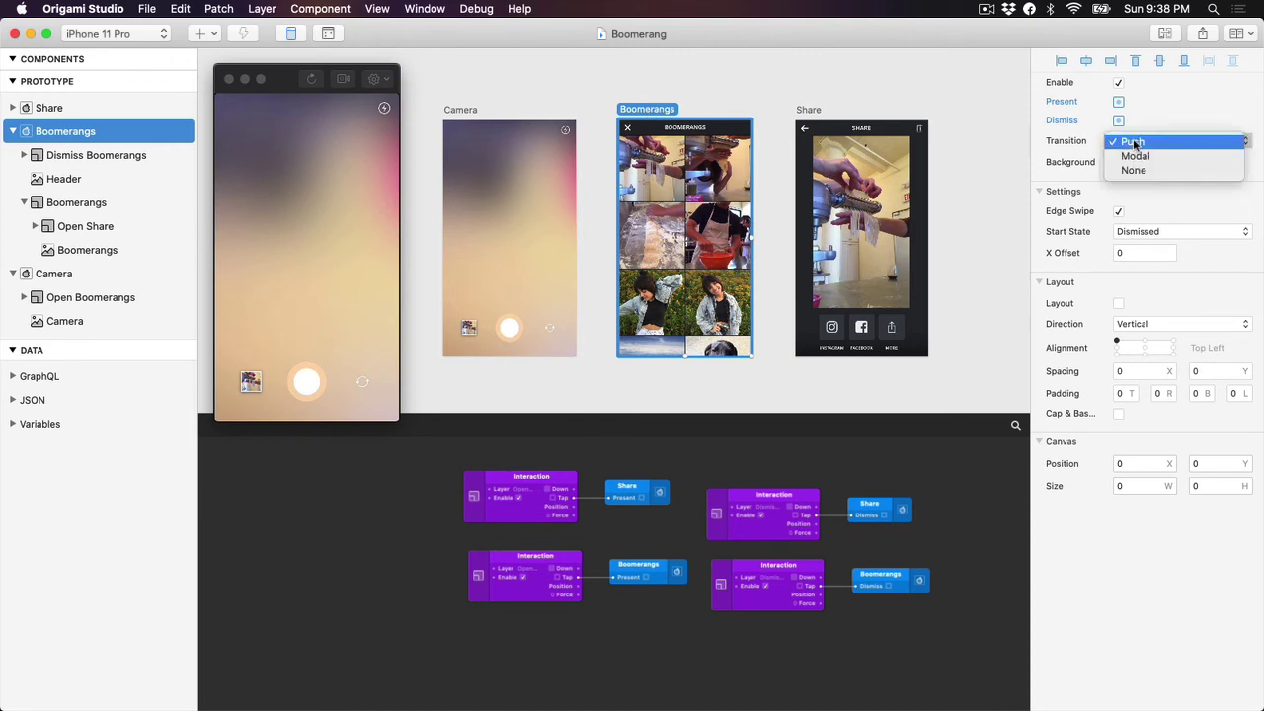
{"action": "left_click", "coordinate": [1133, 158]}
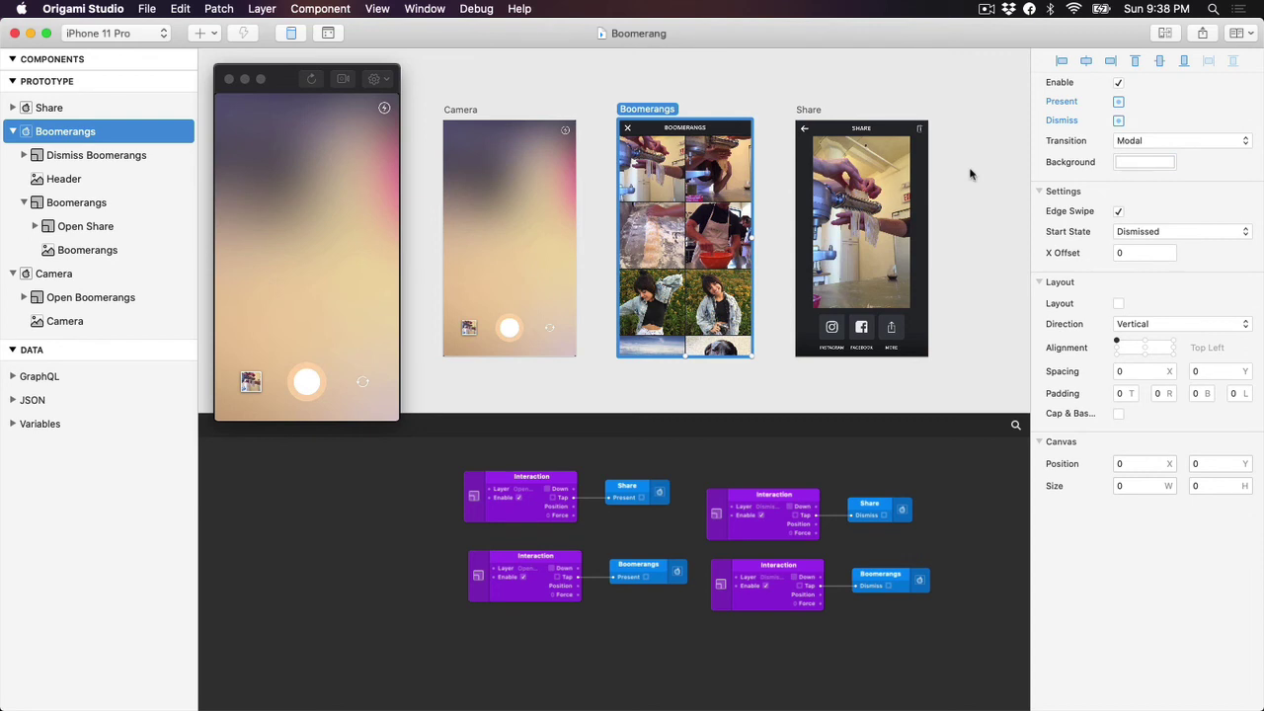
{"action": "left_click", "coordinate": [552, 68]}
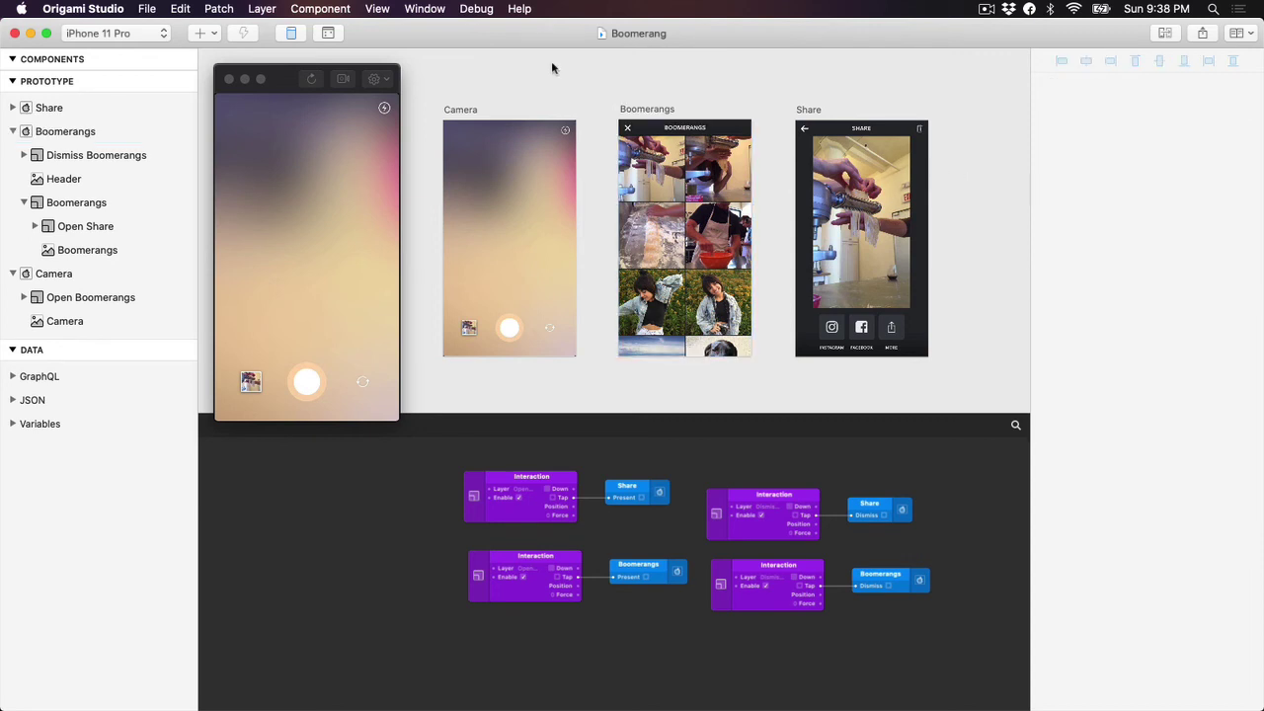
{"action": "left_click", "coordinate": [250, 381]}
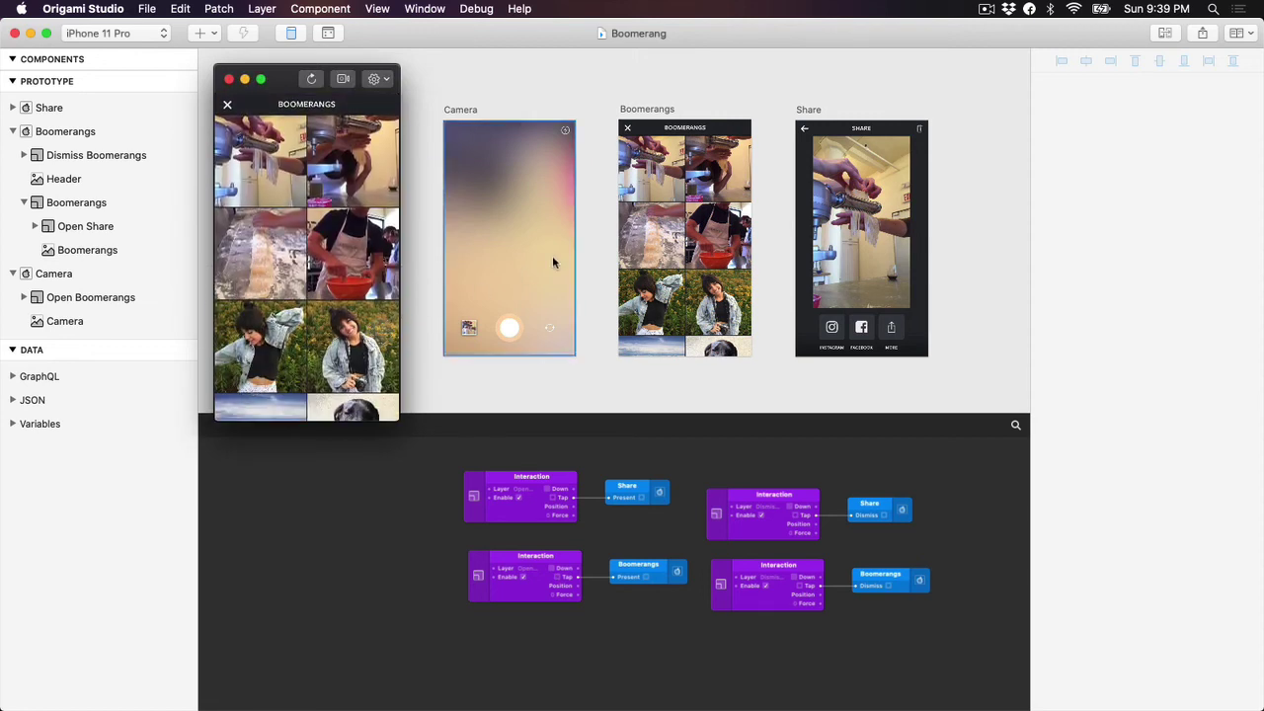
{"action": "left_click", "coordinate": [53, 273]}
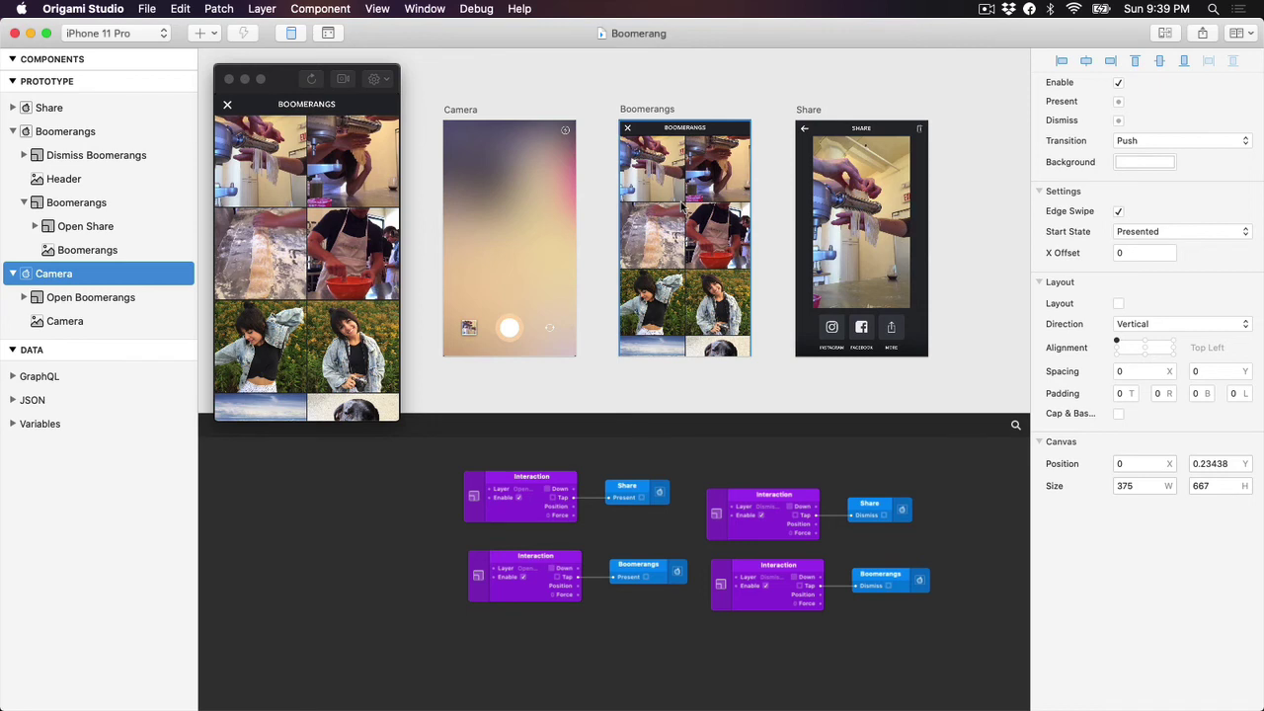
Add a Scroll Y interaction to the Boomerangs grid layer, arrange its patches, and try scrolling in the preview
{"action": "left_click", "coordinate": [96, 202]}
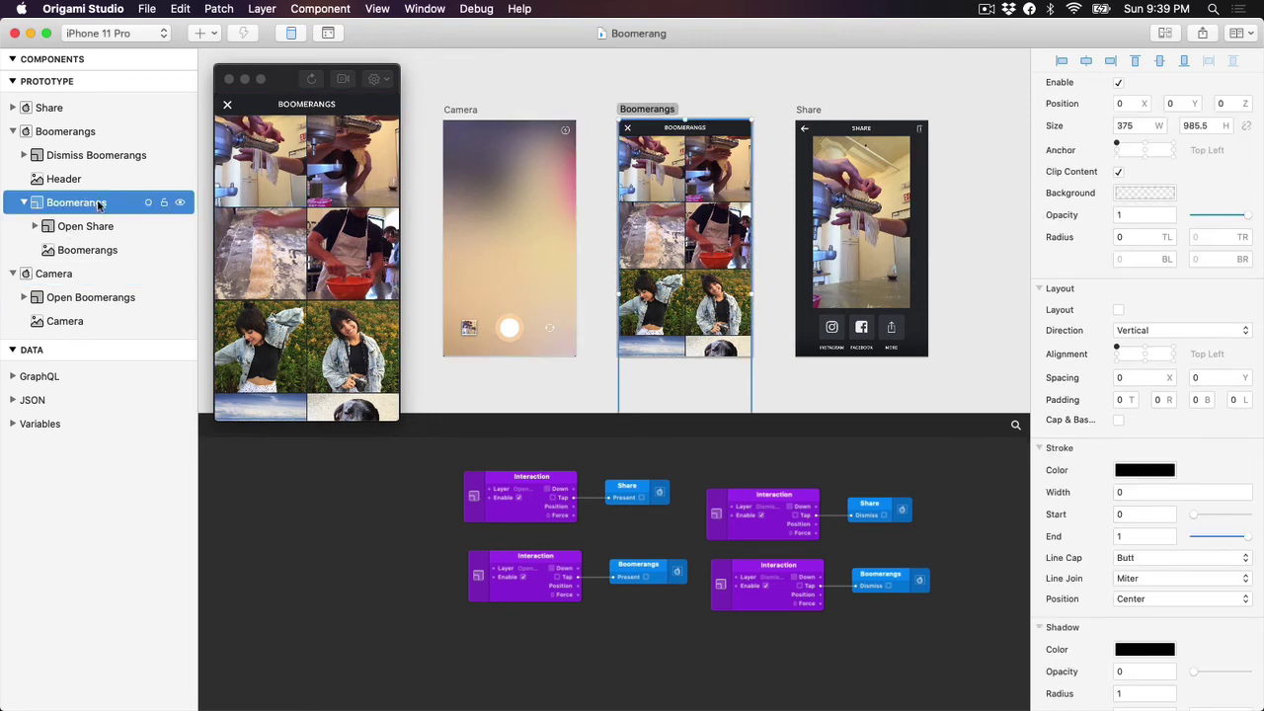
{"action": "left_click", "coordinate": [149, 204]}
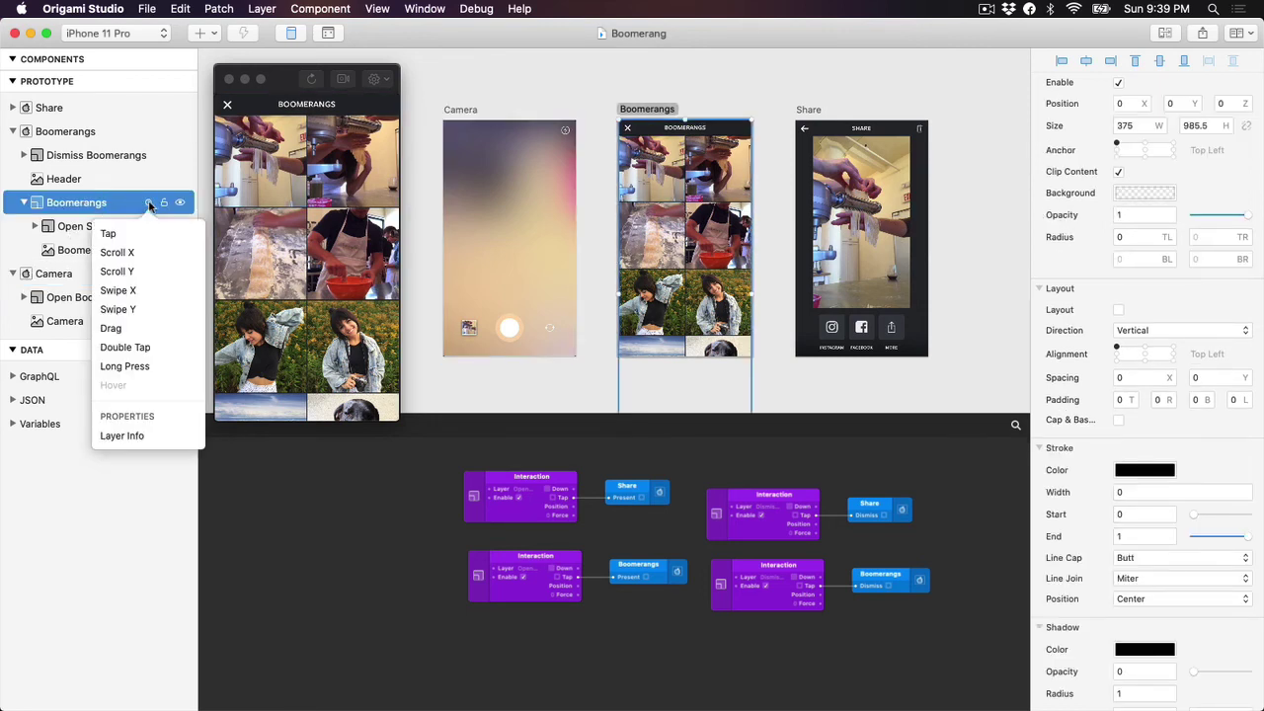
{"action": "left_click", "coordinate": [136, 271]}
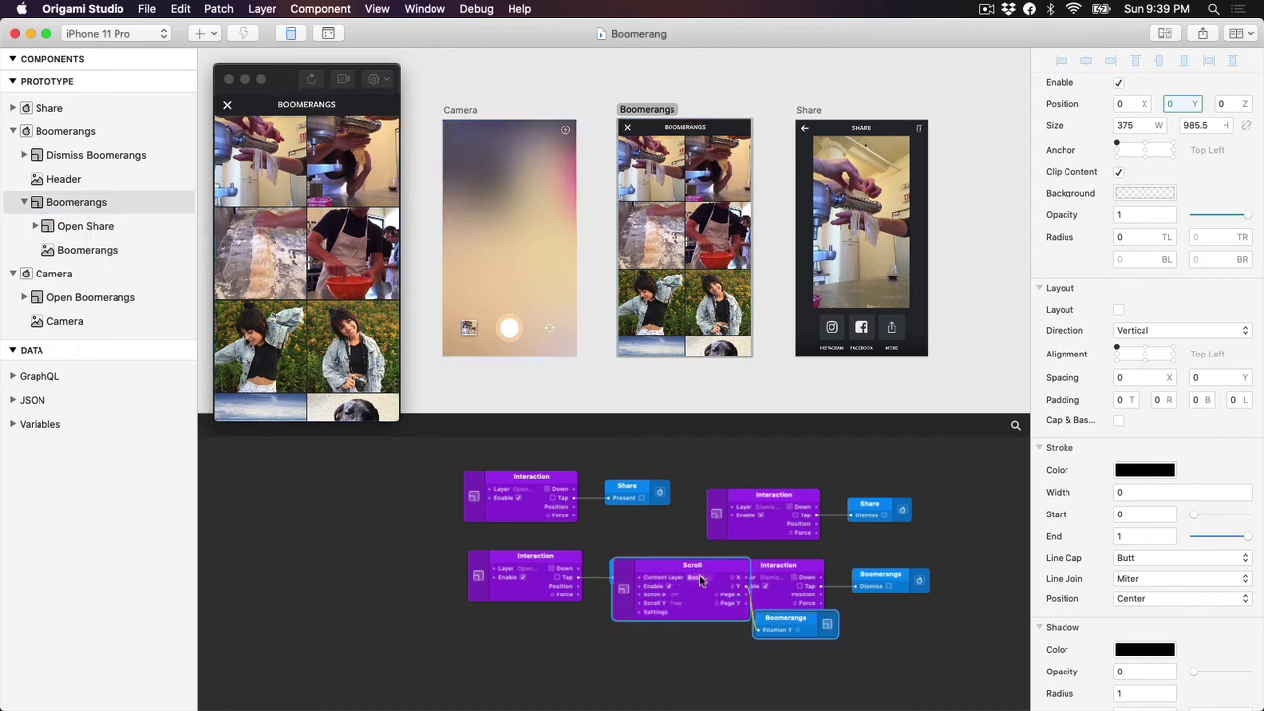
{"action": "left_click_drag", "start_coordinate": [710, 562], "coordinate": [584, 637]}
{"action": "left_click_drag", "start_coordinate": [662, 691], "coordinate": [667, 648]}
{"action": "left_click", "coordinate": [357, 300]}
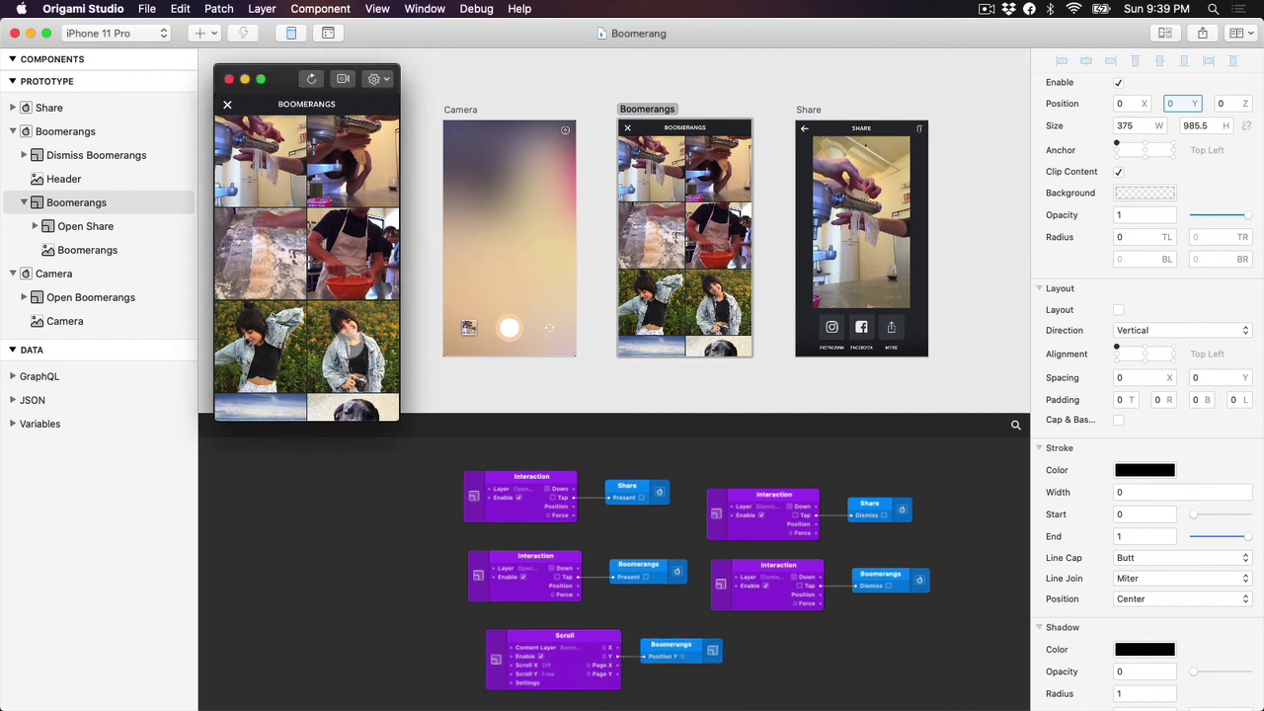
{"action": "mouse_move", "coordinate": [358, 300]}
{"action": "left_mouse_down"}
{"action": "mouse_move", "coordinate": [349, 145]}
{"action": "mouse_move", "coordinate": [349, 313]}
{"action": "left_mouse_up"}
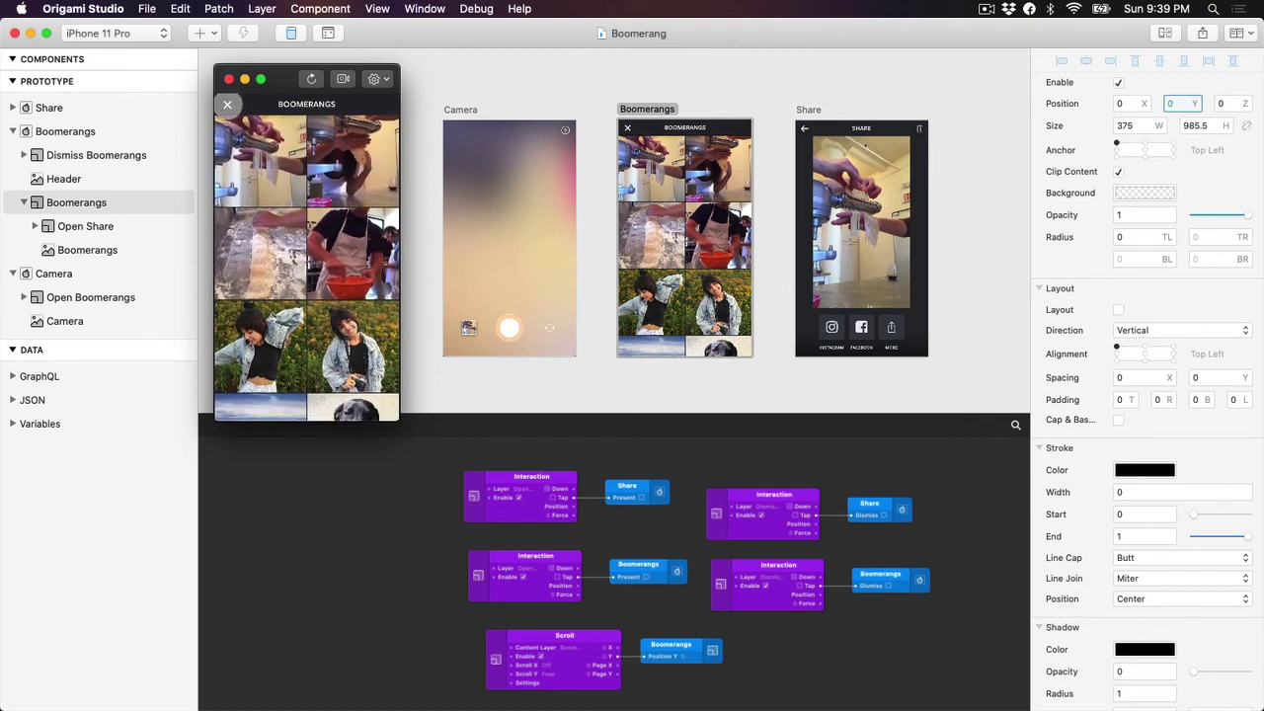
In the Viewer, reopen Boomerangs, visit and leave a boomerang's Share screen, scroll the grid, then close it
{"action": "left_click", "coordinate": [227, 103]}
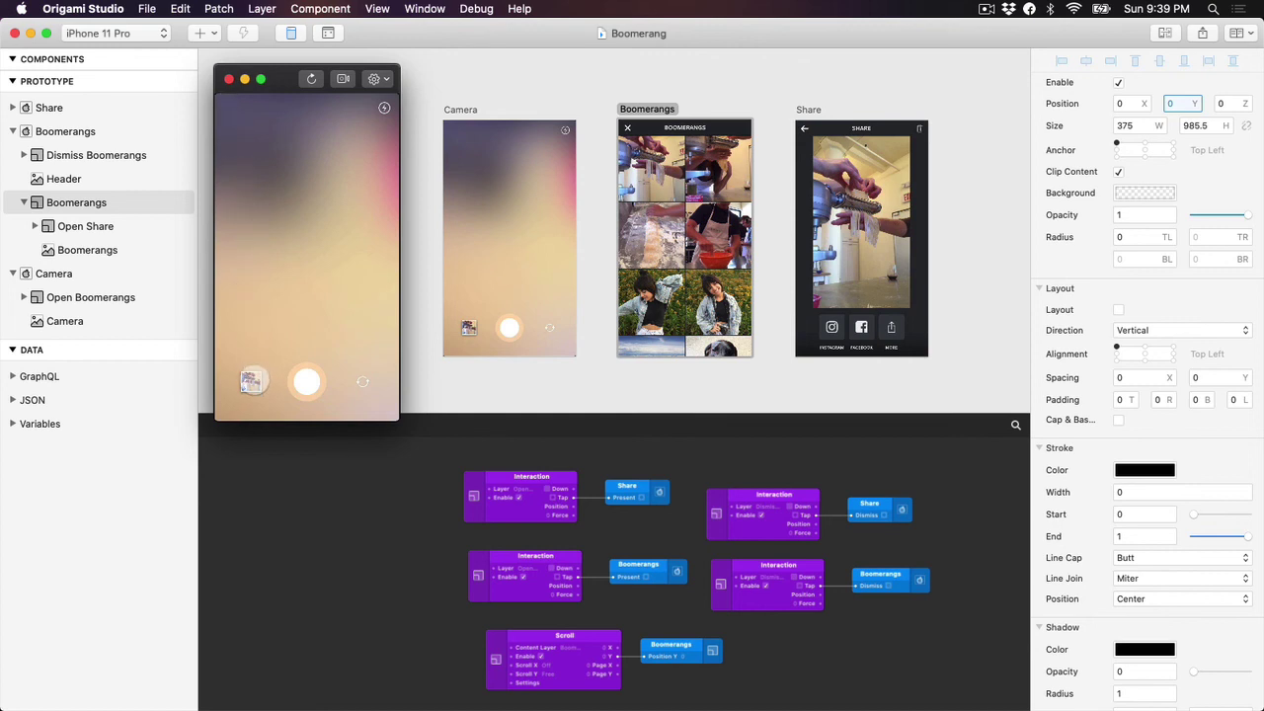
{"action": "left_click", "coordinate": [252, 380]}
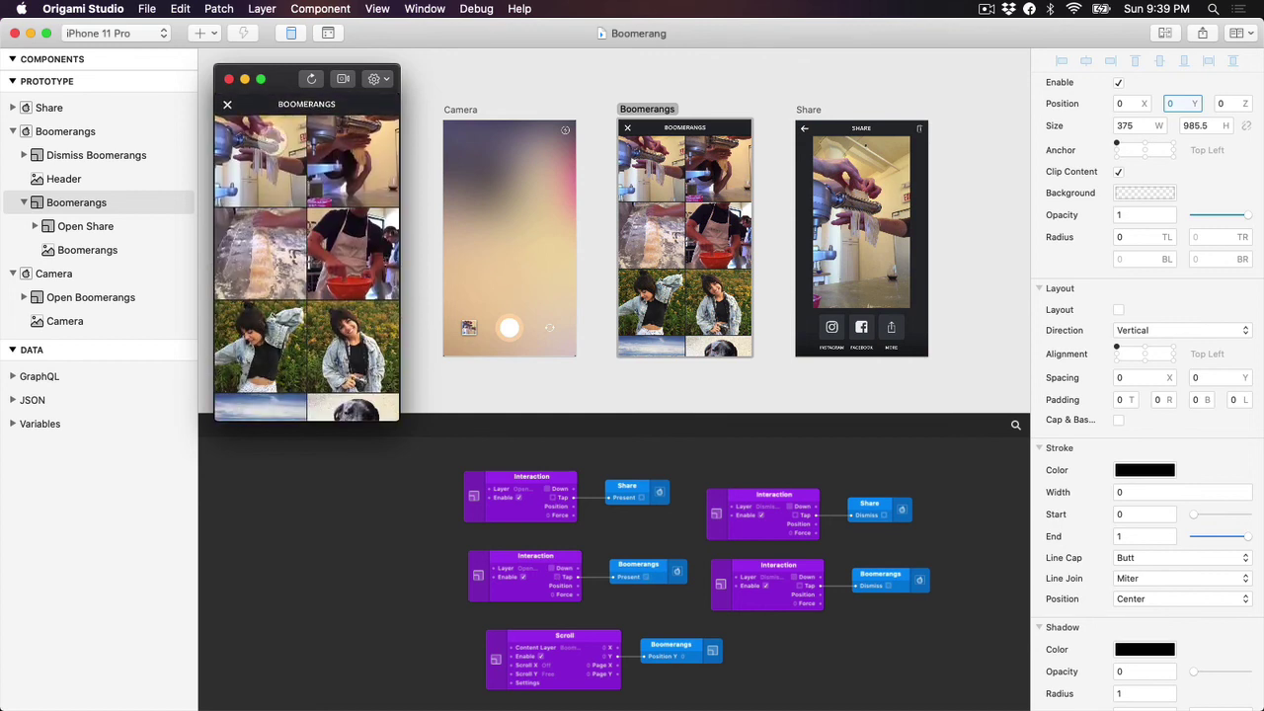
{"action": "left_click", "coordinate": [271, 142]}
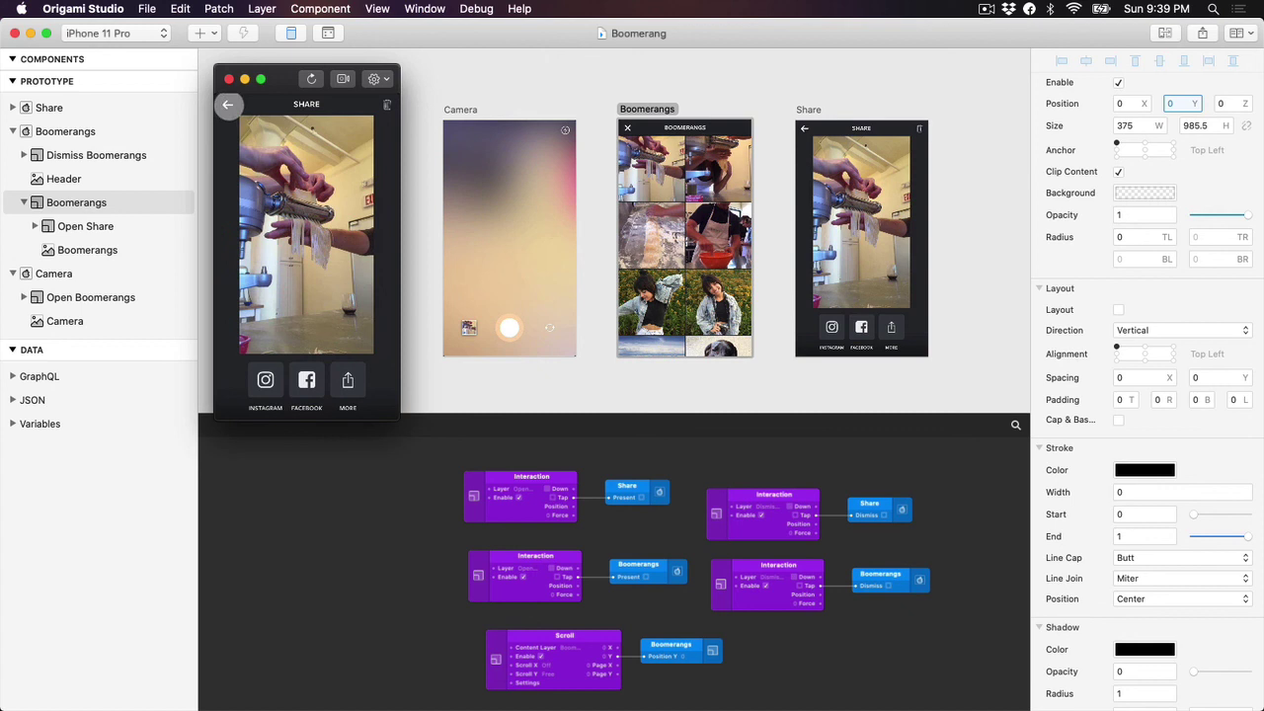
{"action": "left_click", "coordinate": [227, 105]}
{"action": "mouse_move", "coordinate": [317, 351]}
{"action": "left_mouse_down"}
{"action": "mouse_move", "coordinate": [316, 190]}
{"action": "mouse_move", "coordinate": [302, 357]}
{"action": "left_mouse_up"}
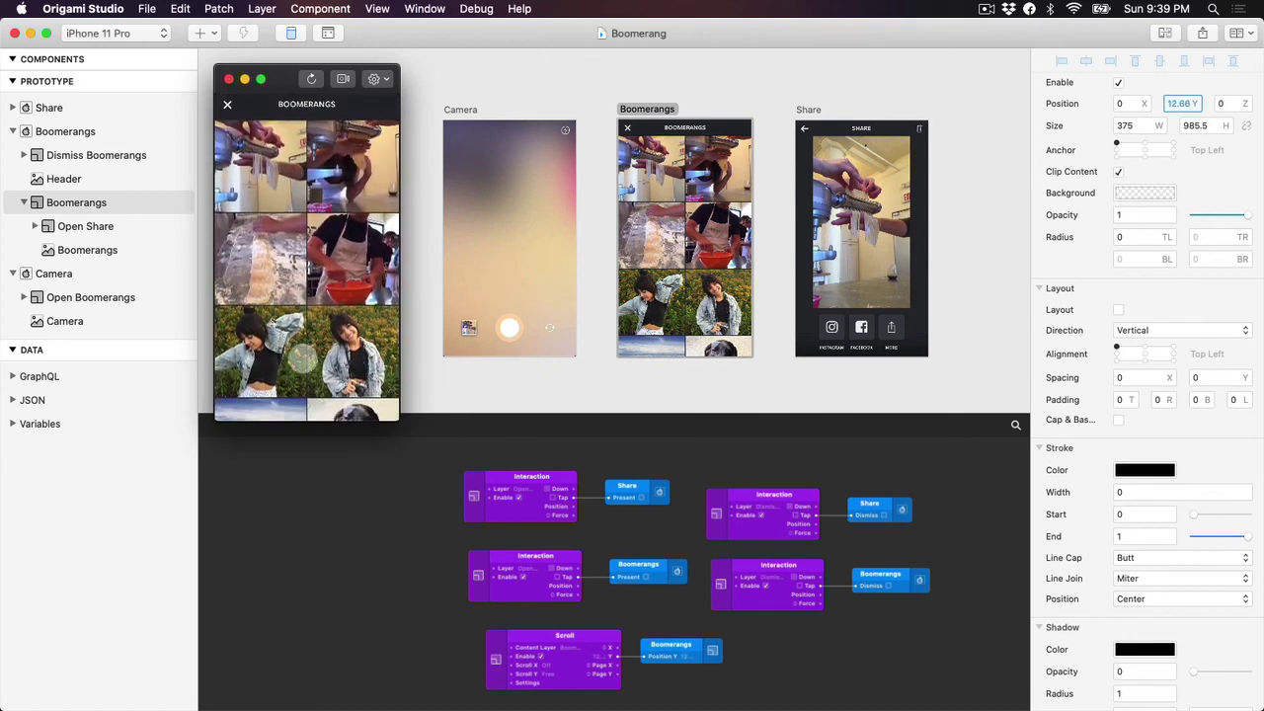
{"action": "left_click", "coordinate": [227, 104]}
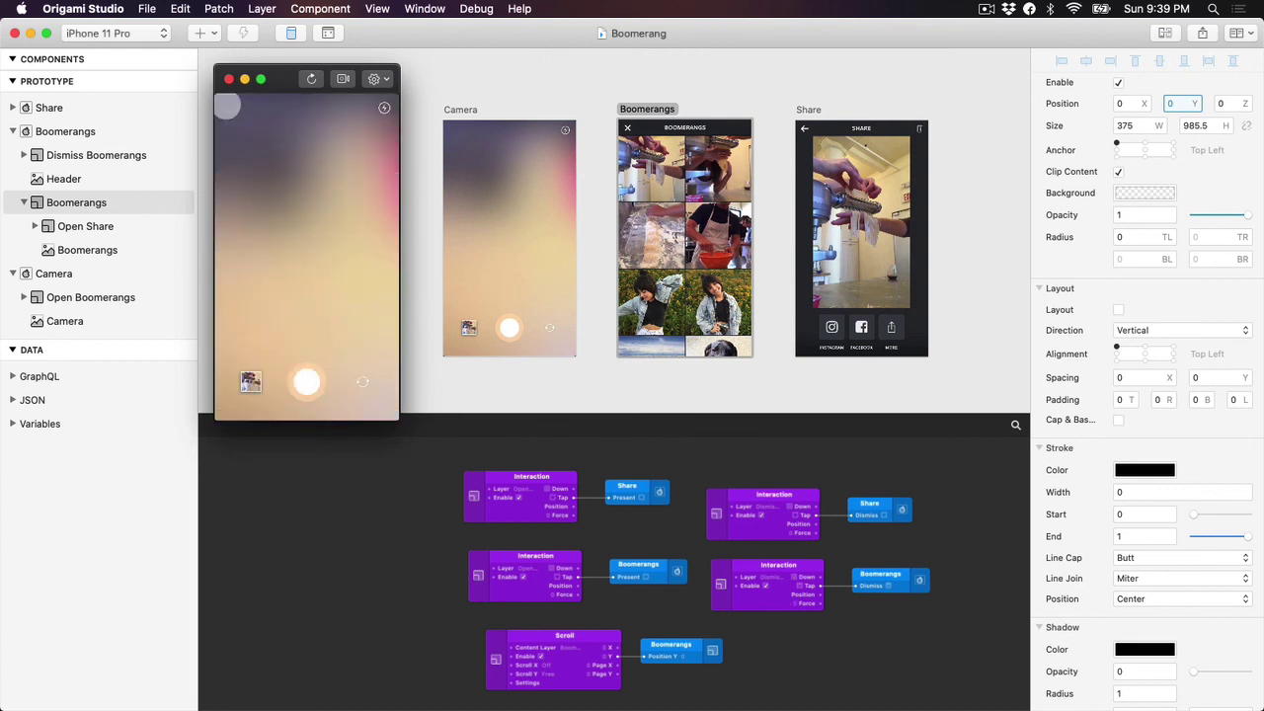